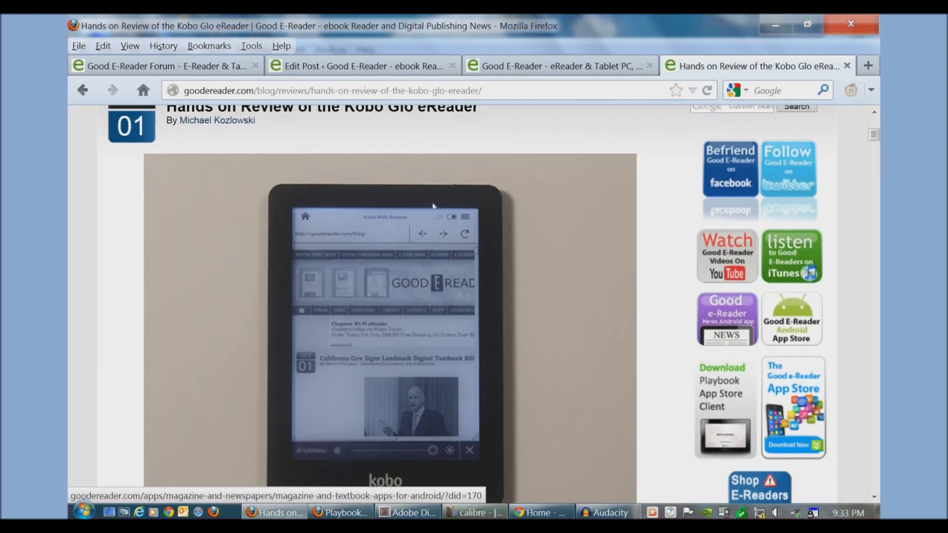
{"action": "scroll", "coordinate": [433, 206], "scroll_direction": "up", "scroll_amount": 10}
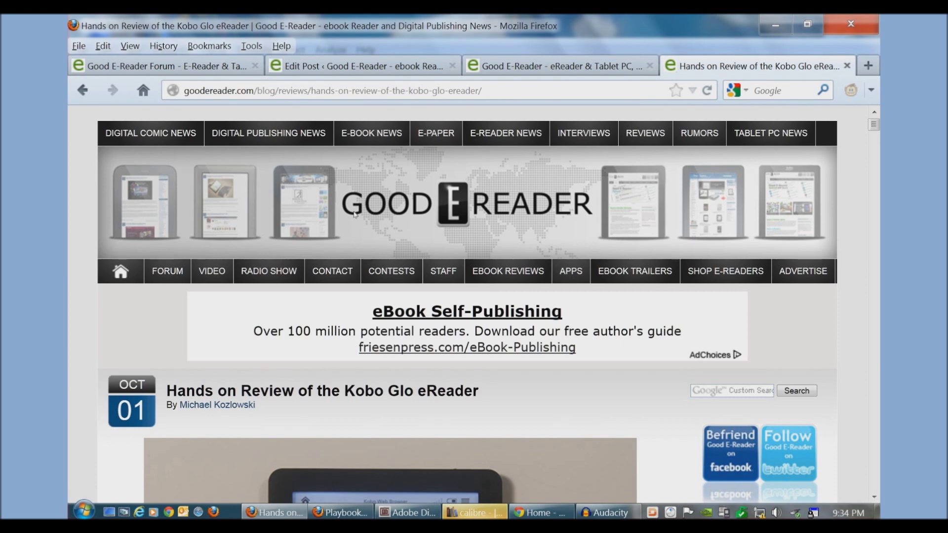
- Bring calibre forward and add the Desktop's 'Reflected in You' epub by Sylvia Day to the library
{"action": "scroll", "coordinate": [354, 213], "scroll_direction": "down", "scroll_amount": 5}
{"action": "scroll", "coordinate": [379, 217], "scroll_direction": "down", "scroll_amount": 2}
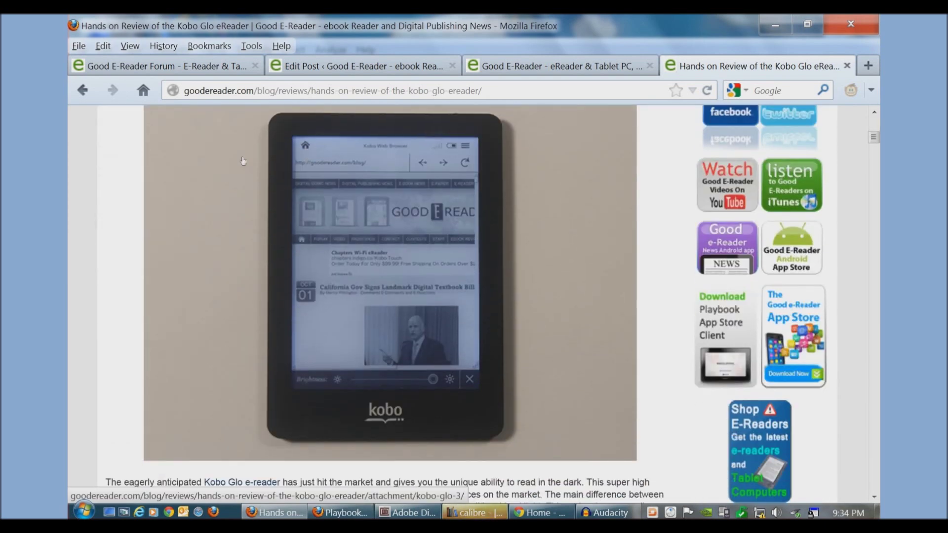
{"action": "scroll", "coordinate": [331, 230], "scroll_direction": "down", "scroll_amount": 3}
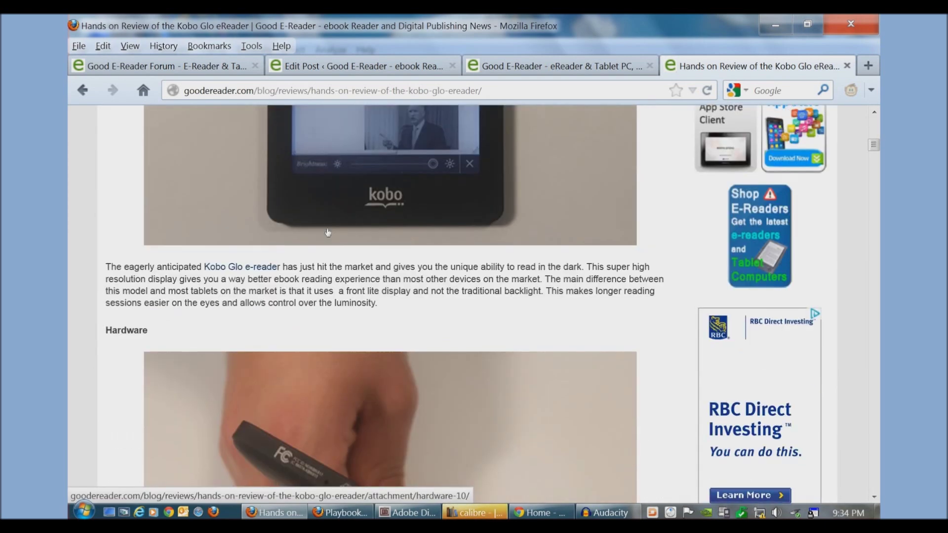
{"action": "scroll", "coordinate": [328, 231], "scroll_direction": "down", "scroll_amount": 4}
{"action": "scroll", "coordinate": [404, 203], "scroll_direction": "up", "scroll_amount": 15}
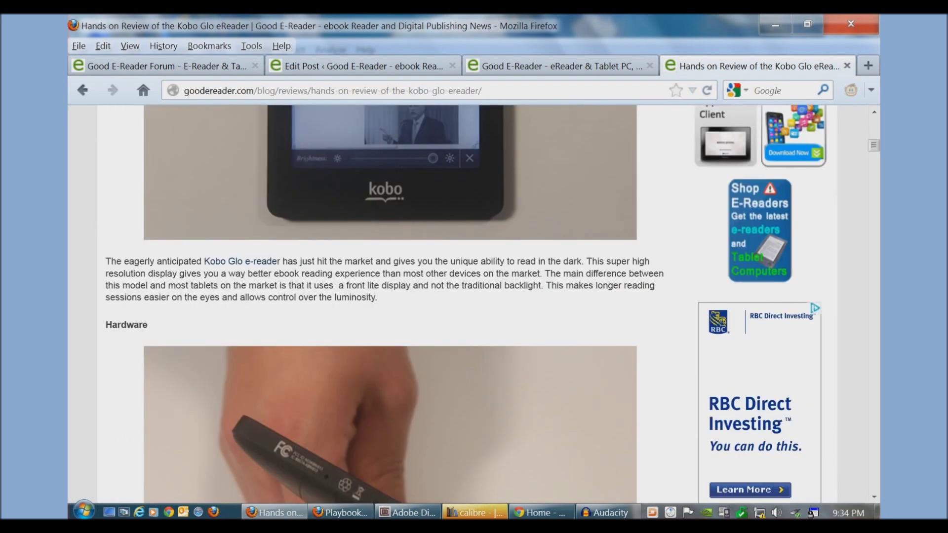
{"action": "scroll", "coordinate": [420, 186], "scroll_direction": "up", "scroll_amount": 1}
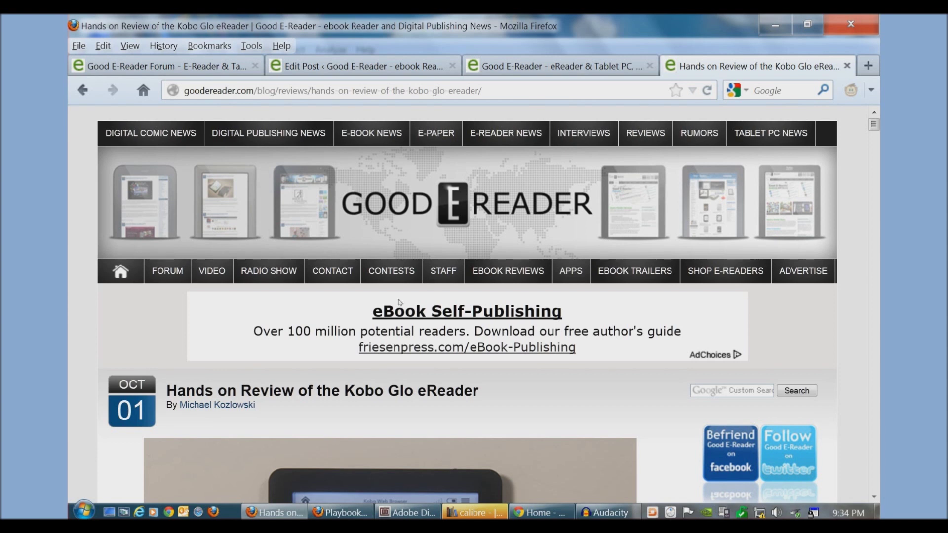
{"action": "mouse_move", "coordinate": [475, 513]}
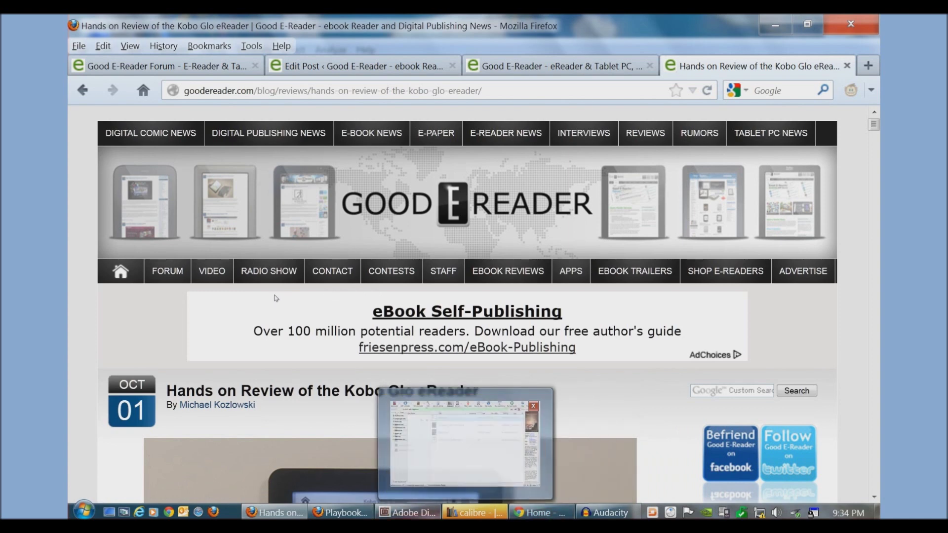
{"action": "left_click", "coordinate": [473, 512]}
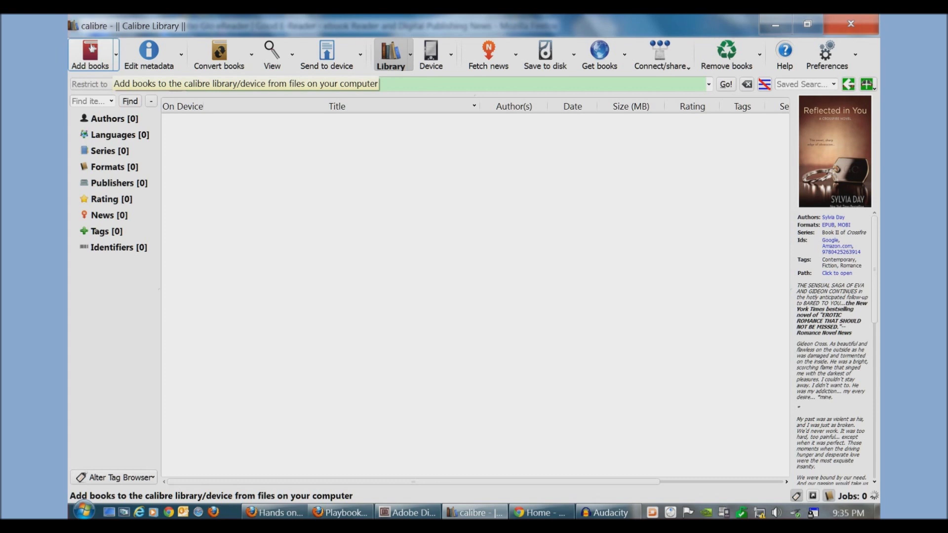
{"action": "left_click", "coordinate": [91, 47]}
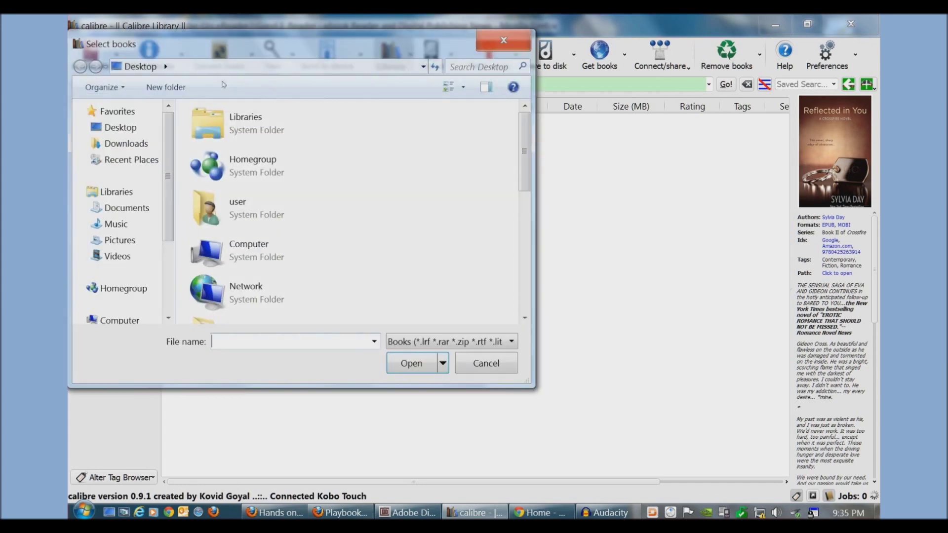
{"action": "scroll", "coordinate": [320, 181], "scroll_direction": "down", "scroll_amount": 5}
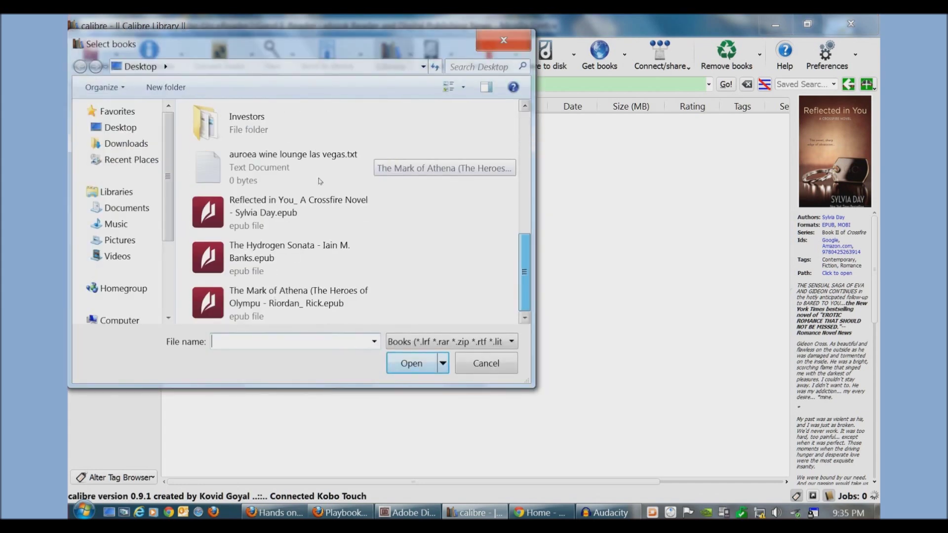
{"action": "double_click", "coordinate": [296, 207]}
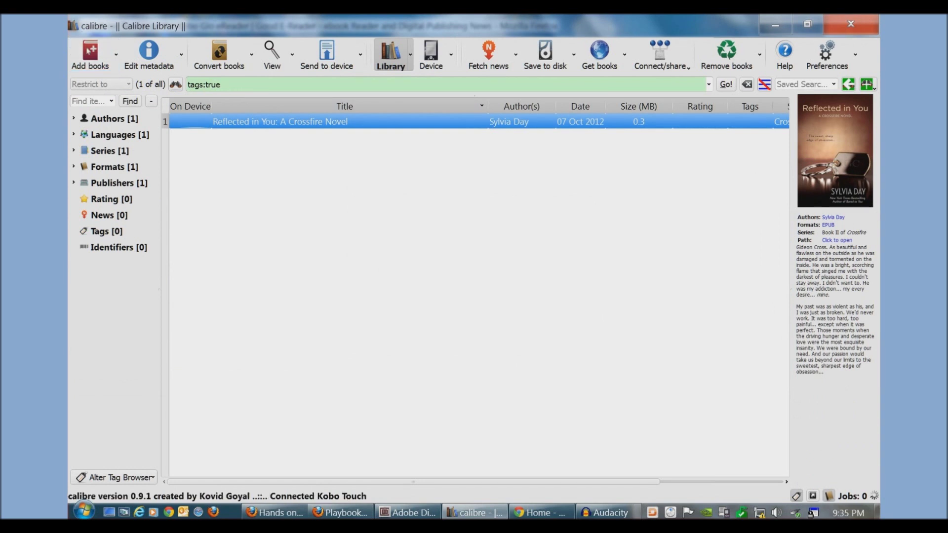
{"action": "left_click", "coordinate": [82, 46]}
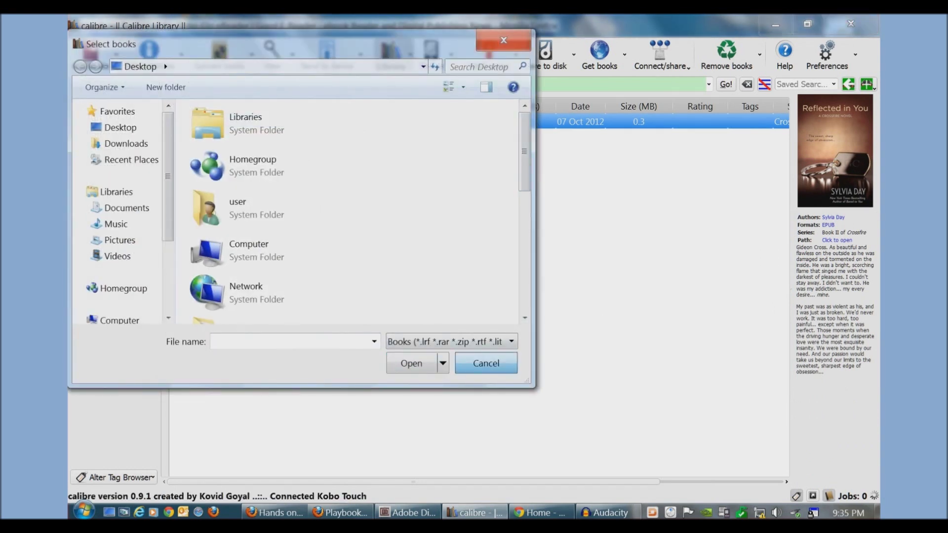
{"action": "left_click", "coordinate": [486, 363]}
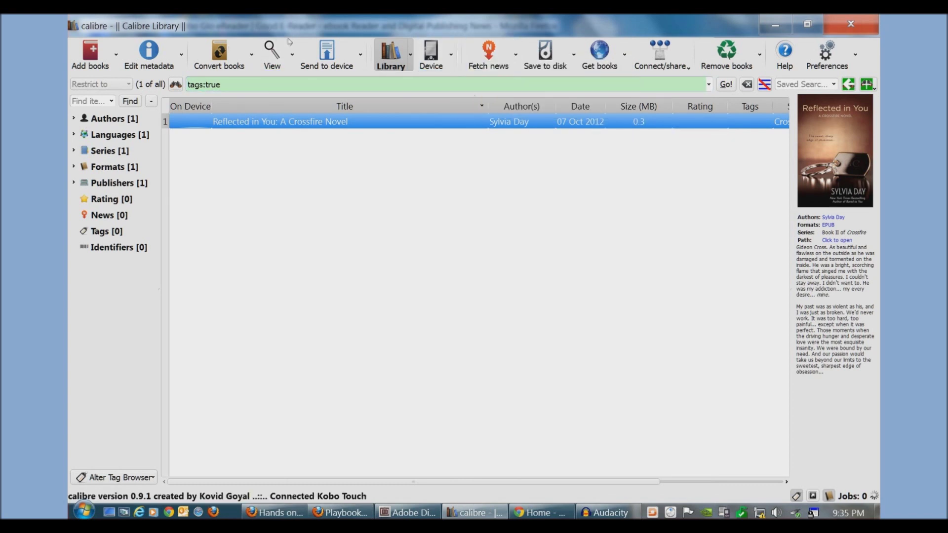
{"action": "left_click", "coordinate": [432, 54]}
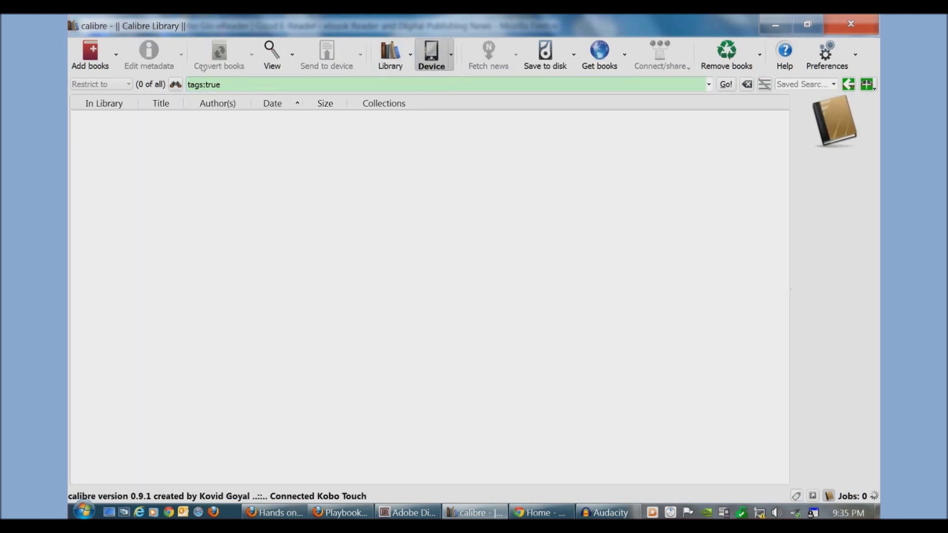
{"action": "left_click", "coordinate": [391, 54]}
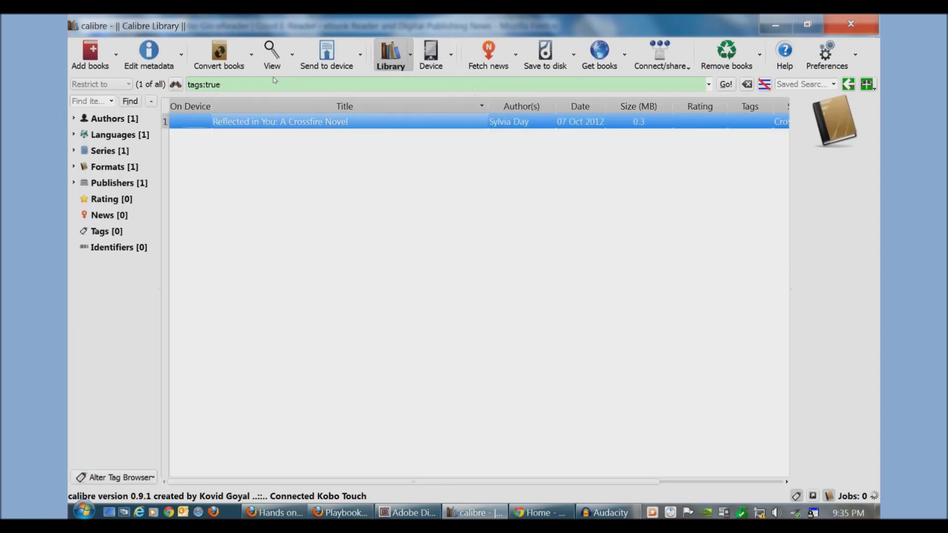
{"action": "key", "text": "F2"}
{"action": "key", "text": "Escape"}
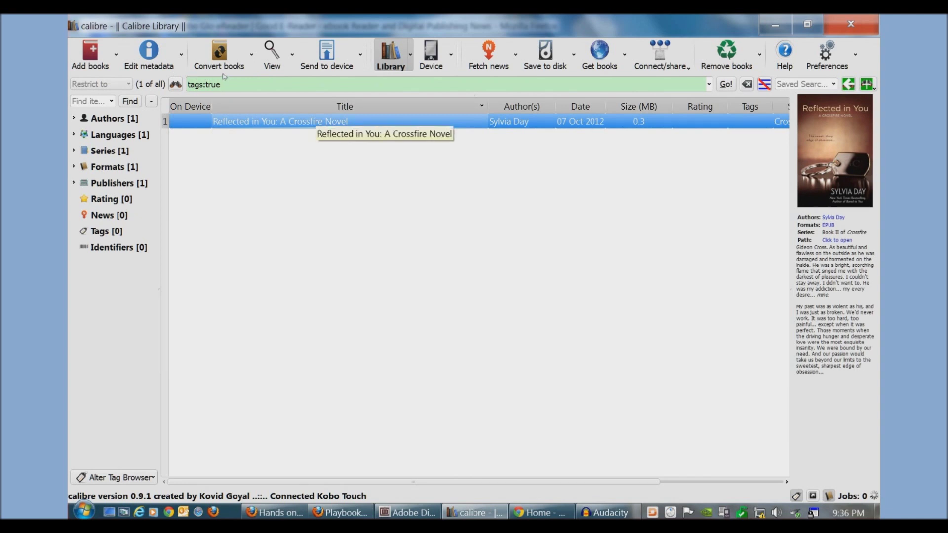
- Open the individual metadata editor for Reflected in You
{"action": "key", "text": "Menu"}
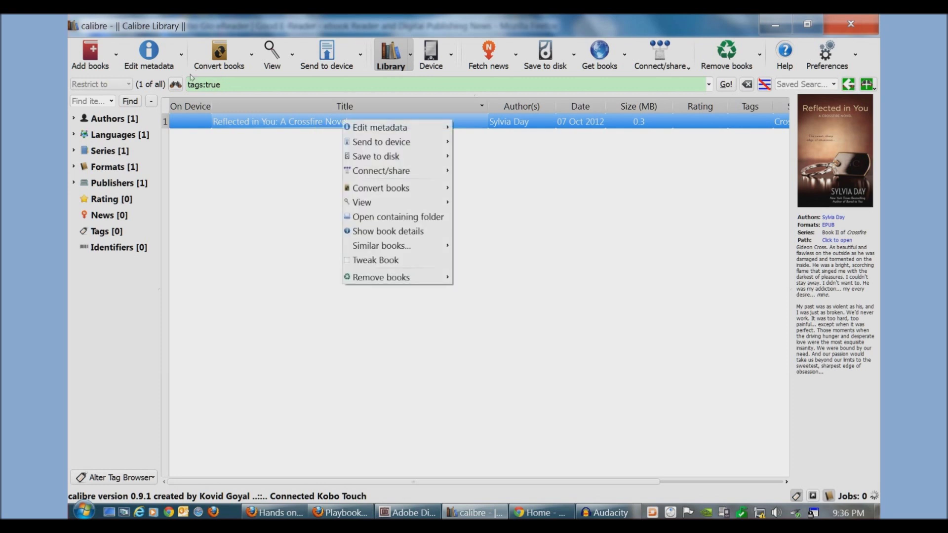
{"action": "key", "text": "Down"}
{"action": "key", "text": "Right"}
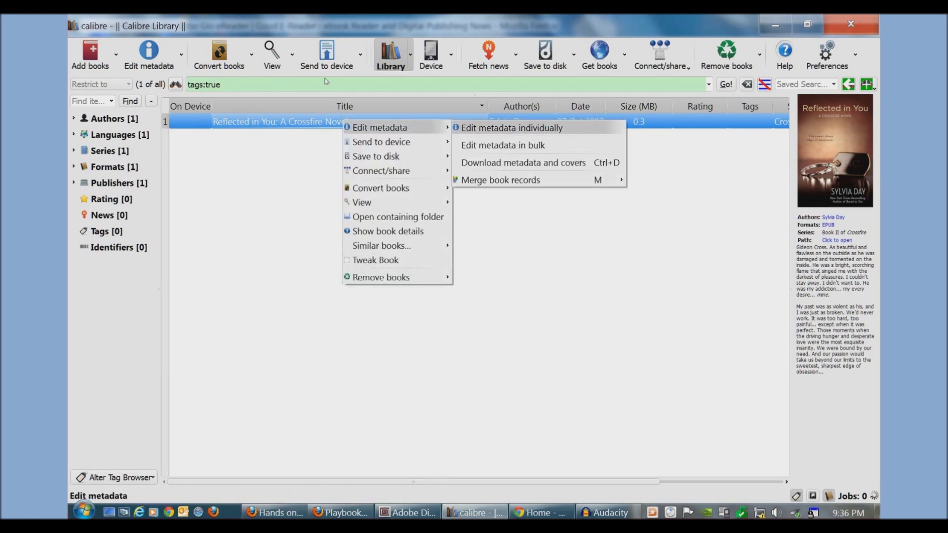
{"action": "key", "text": "Return"}
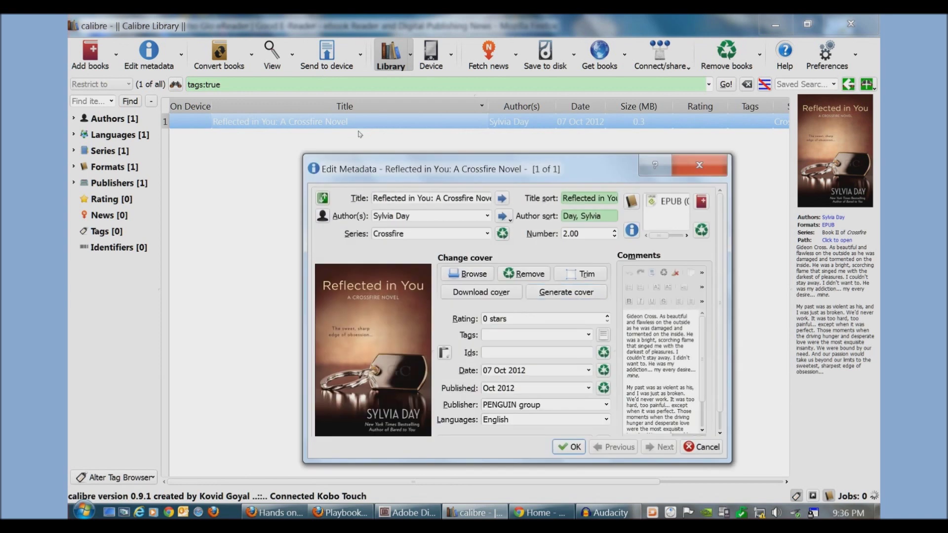
- Set the book's date day to 01, giving 01 Oct 2012
{"action": "scroll", "coordinate": [328, 203], "scroll_direction": "down", "scroll_amount": 3}
{"action": "scroll", "coordinate": [328, 203], "scroll_direction": "up", "scroll_amount": 1}
{"action": "scroll", "coordinate": [535, 371], "scroll_direction": "down", "scroll_amount": 4}
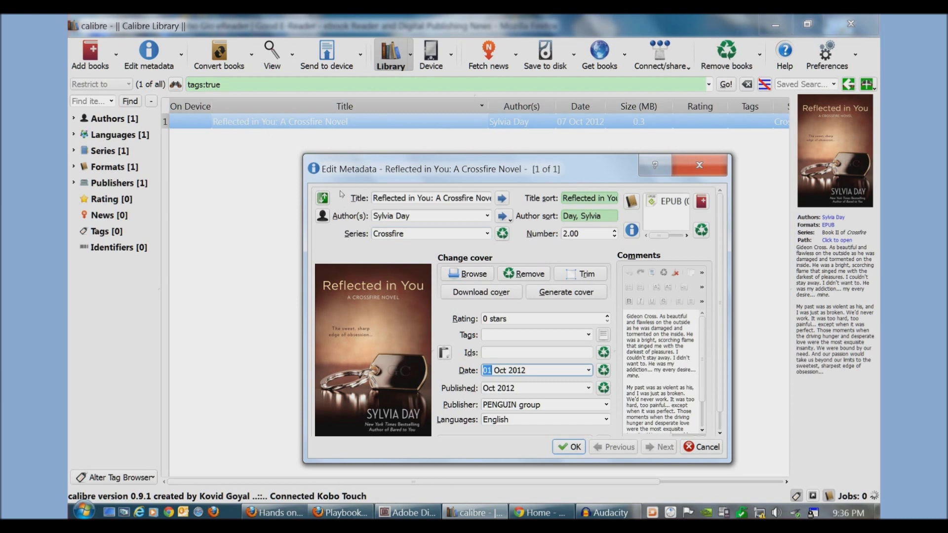
{"action": "left_click", "coordinate": [536, 335]}
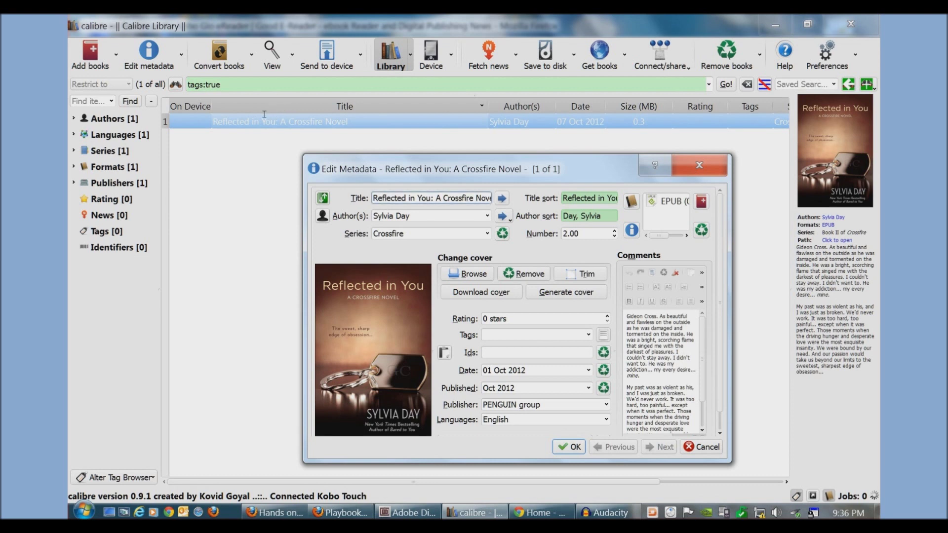
- Remove ': A Crossfire Novel' from the title and regenerate the title sort to match
{"action": "left_click_drag", "start_coordinate": [432, 198], "coordinate": [589, 198]}
{"action": "key", "text": "BackSpace"}
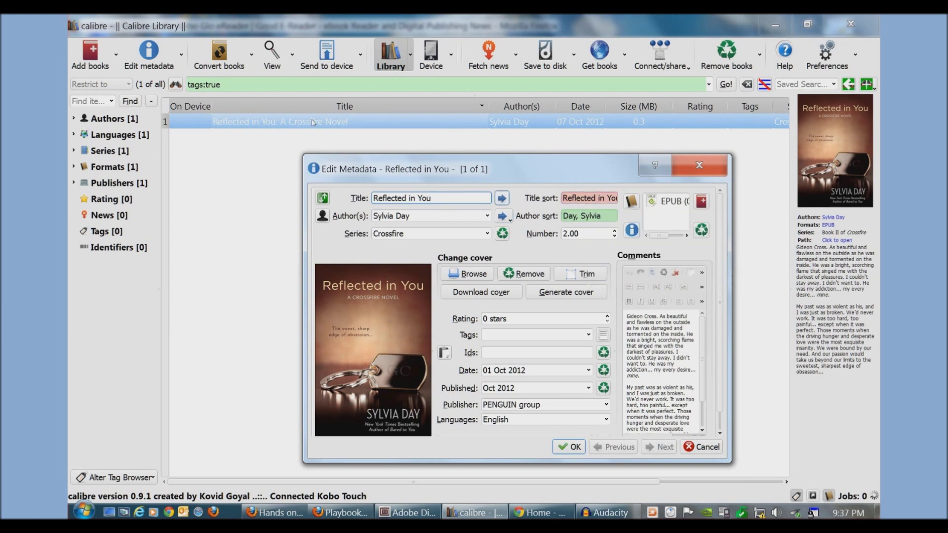
{"action": "left_click", "coordinate": [502, 199]}
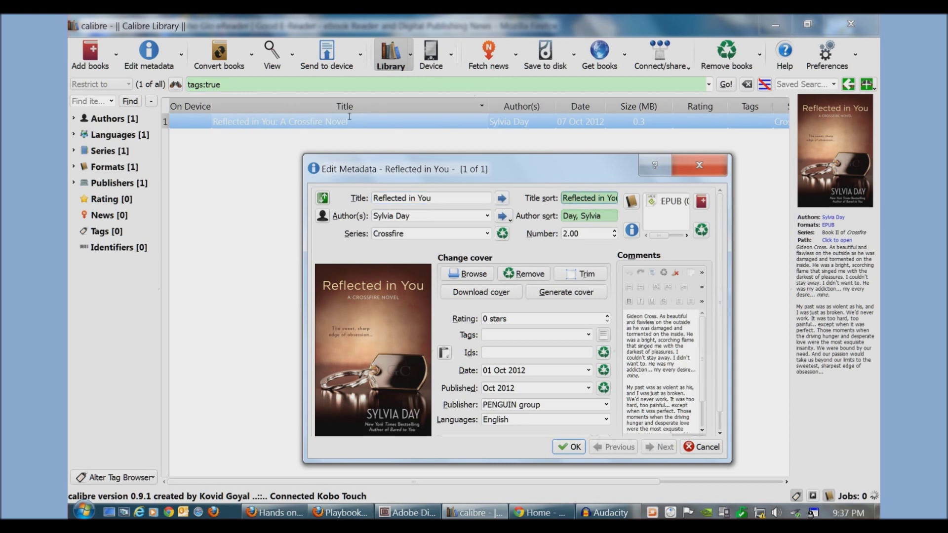
- Scroll down the metadata editor and move into the book's description
{"action": "scroll", "coordinate": [568, 296], "scroll_direction": "down", "scroll_amount": 2}
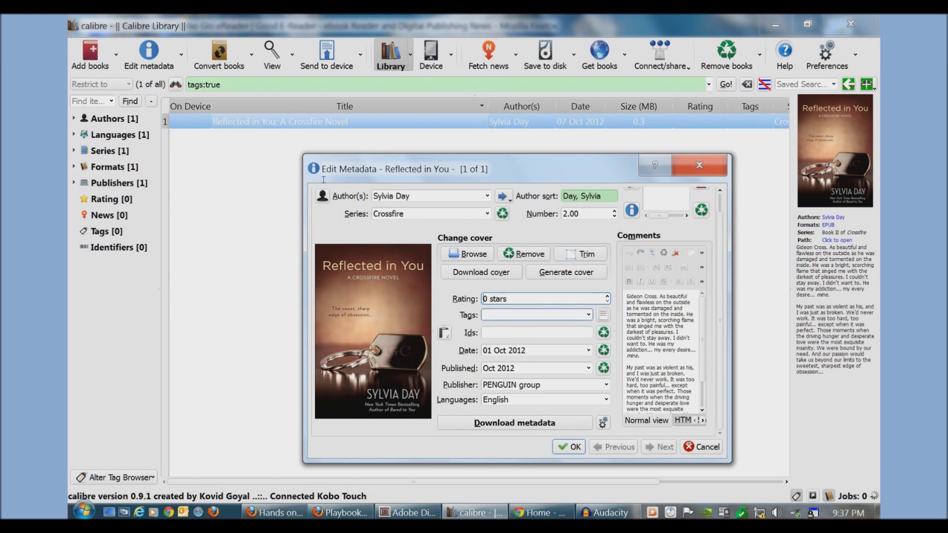
{"action": "left_click", "coordinate": [554, 333]}
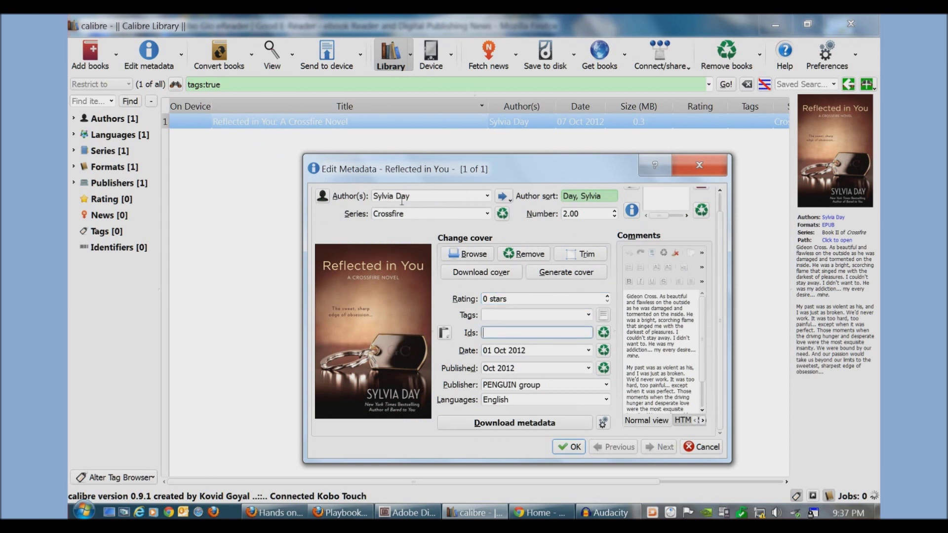
{"action": "left_click", "coordinate": [674, 336]}
{"action": "left_click_drag", "start_coordinate": [702, 323], "coordinate": [701, 325]}
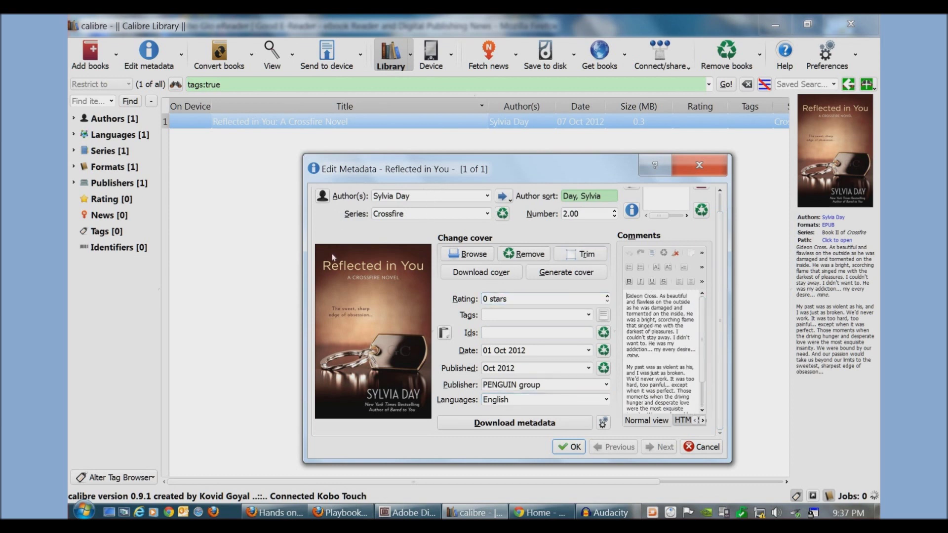
- Download metadata online for the book and accept the matched result
{"action": "key", "text": "Tab"}
{"action": "key", "text": "Tab"}
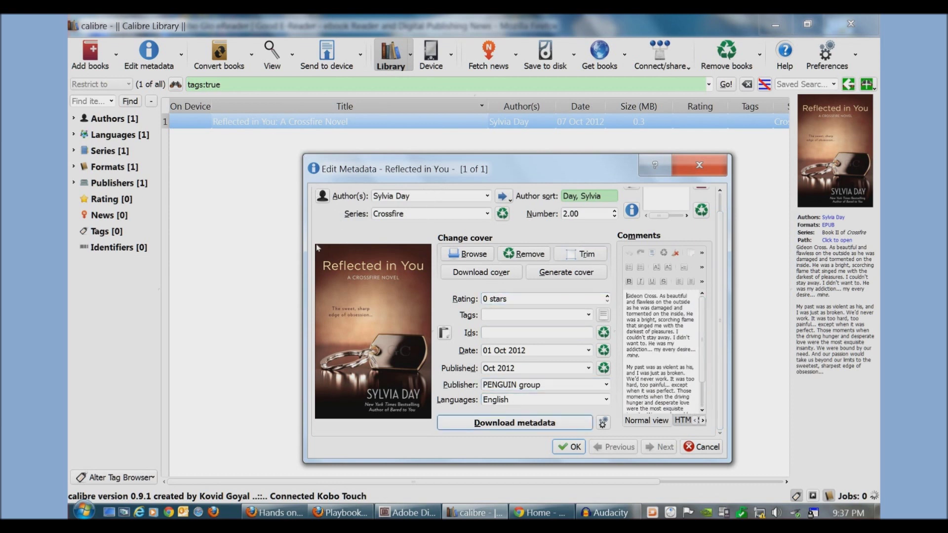
{"action": "scroll", "coordinate": [395, 326], "scroll_direction": "up", "scroll_amount": 1}
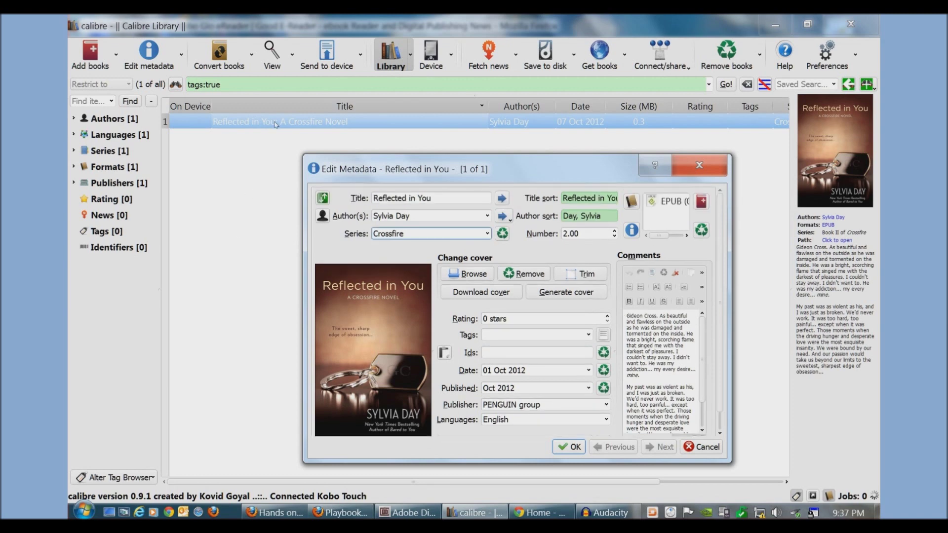
{"action": "key", "text": "Tab"}
{"action": "key", "text": "Tab"}
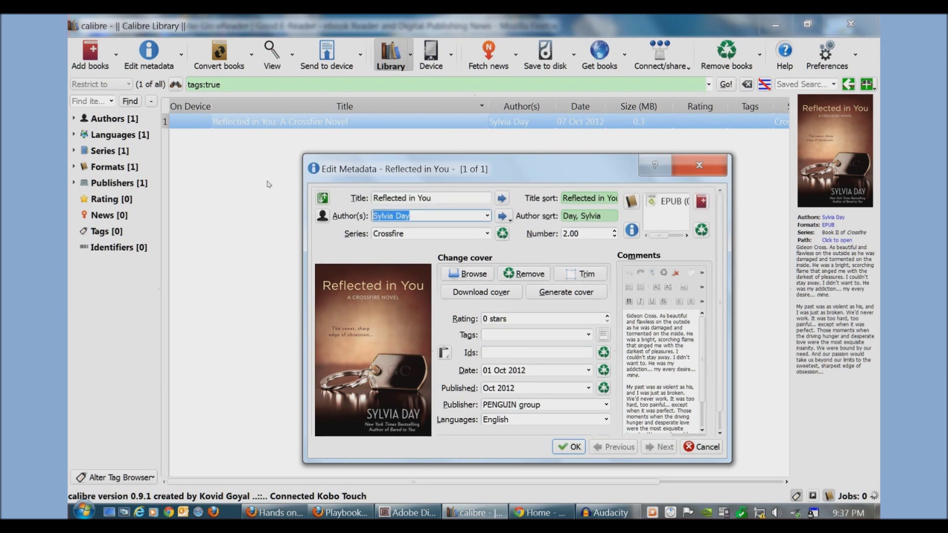
{"action": "key", "text": "Tab"}
{"action": "key", "text": "space"}
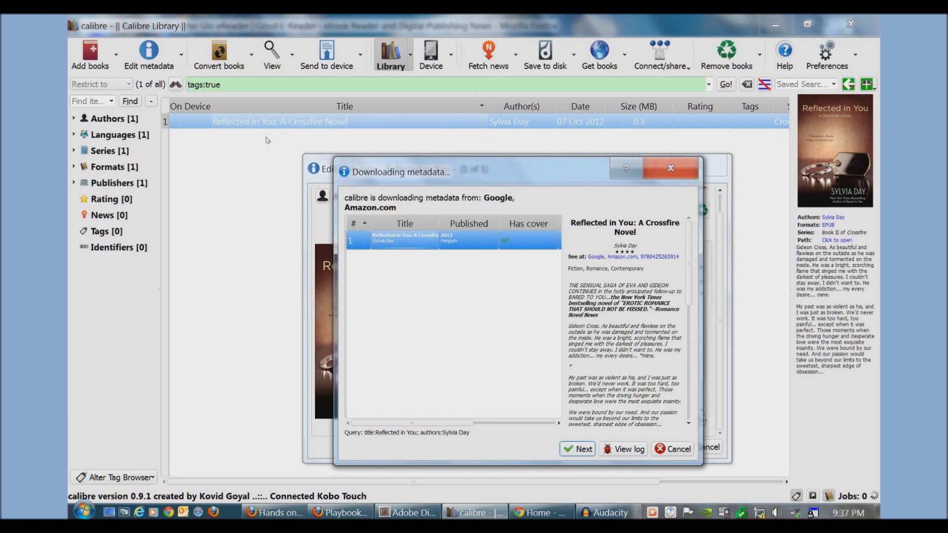
{"action": "left_click", "coordinate": [578, 449]}
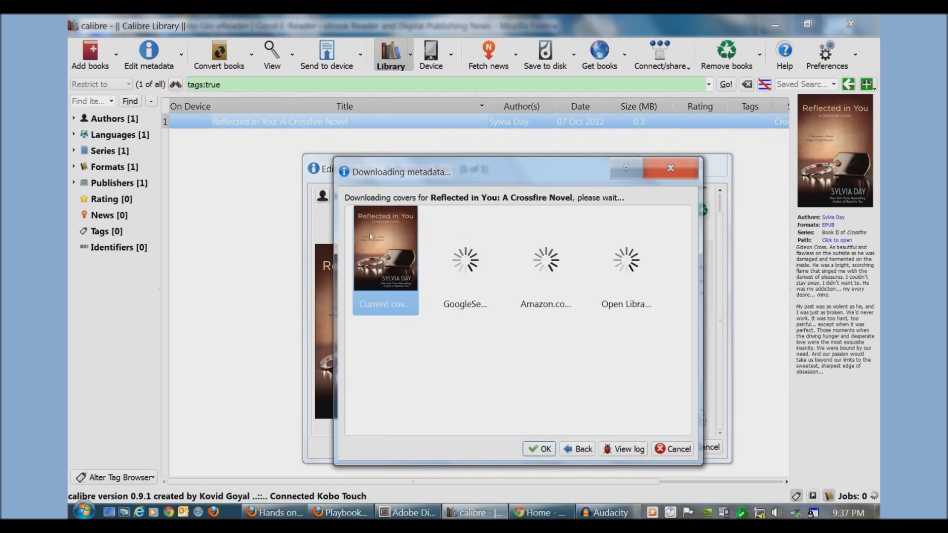
- Pick the Amazon.com cover over the Google one and apply it
{"action": "key", "text": "Right"}
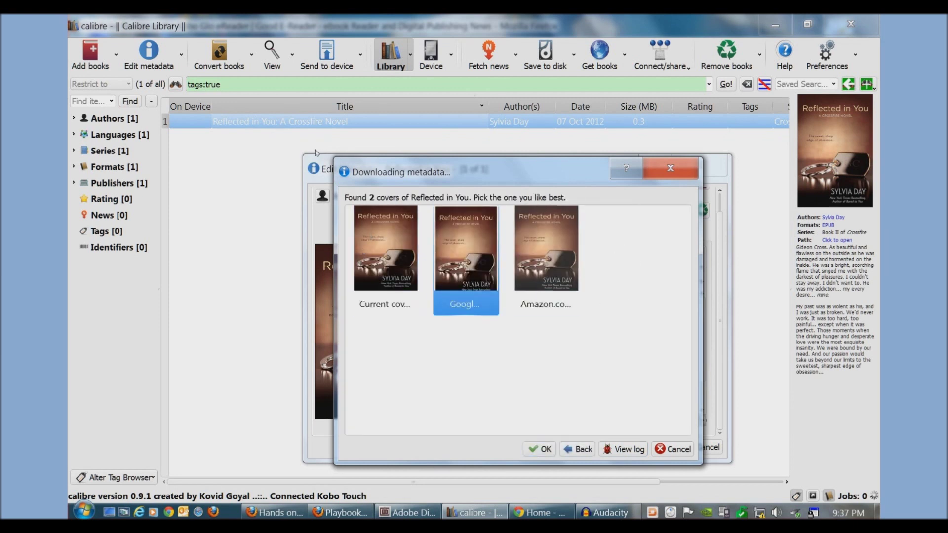
{"action": "key", "text": "Right"}
{"action": "key", "text": "Left"}
{"action": "key", "text": "Right"}
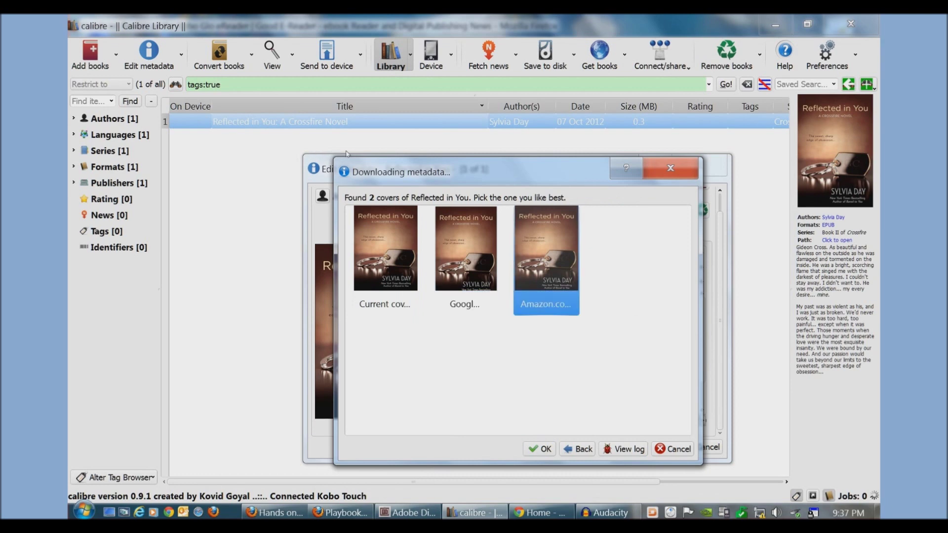
{"action": "key", "text": "Tab"}
{"action": "key", "text": "Return"}
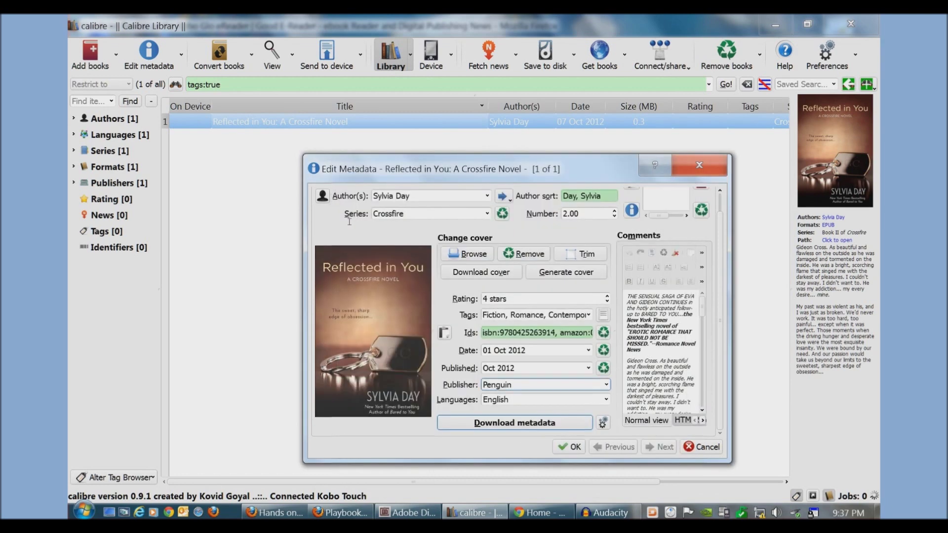
- Review the downloaded identifiers and scroll through the filled-in description
{"action": "key", "text": "Tab"}
{"action": "key", "text": "Tab"}
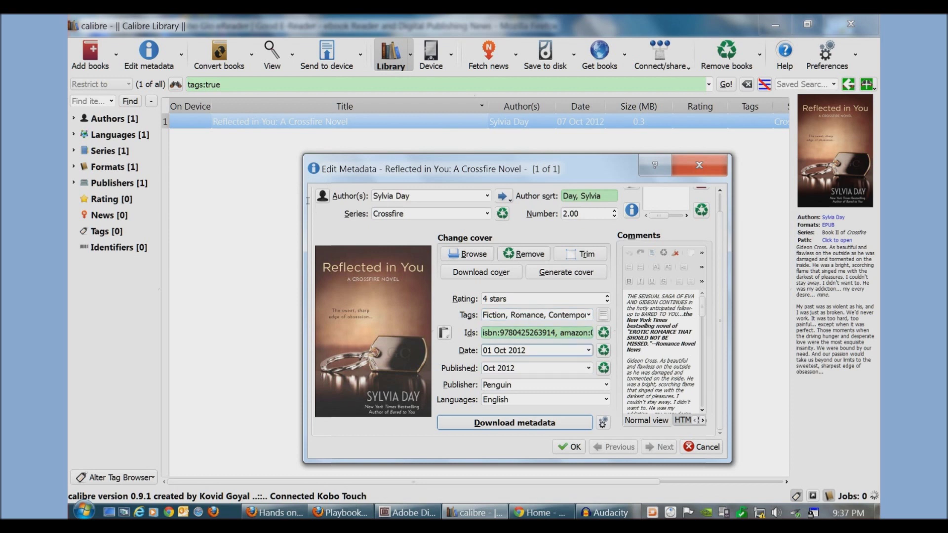
{"action": "key", "text": "Tab"}
{"action": "key", "text": "shift+Tab"}
{"action": "key", "text": "shift+Tab"}
{"action": "left_click_drag", "start_coordinate": [483, 333], "coordinate": [642, 333]}
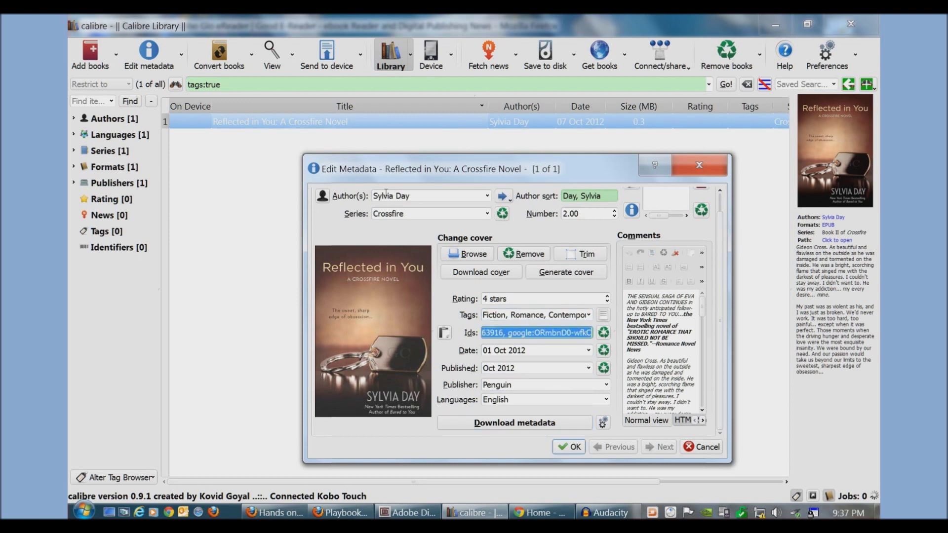
{"action": "key", "text": "Tab"}
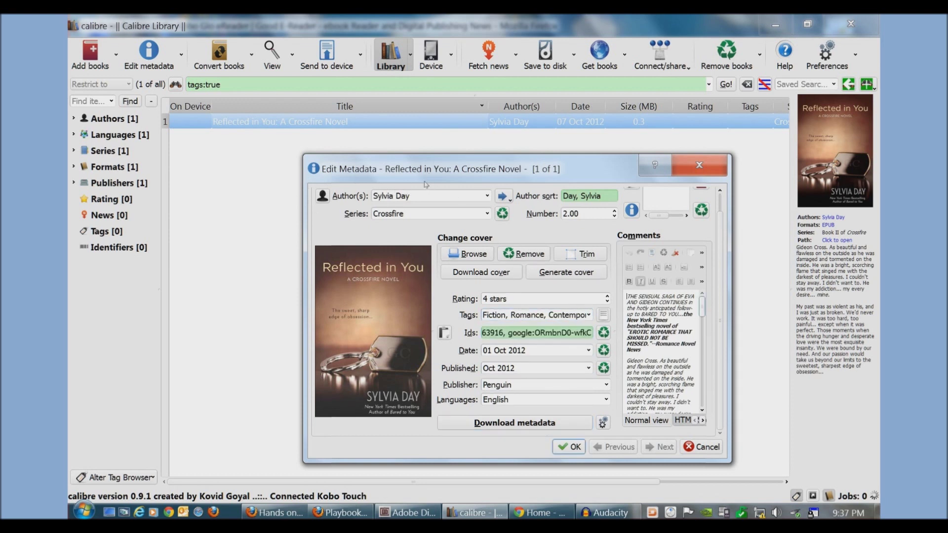
{"action": "left_click_drag", "start_coordinate": [703, 306], "coordinate": [702, 392]}
{"action": "key", "text": "Page_Up"}
{"action": "key", "text": "Page_Up"}
{"action": "key", "text": "Page_Up"}
{"action": "key", "text": "Page_Up"}
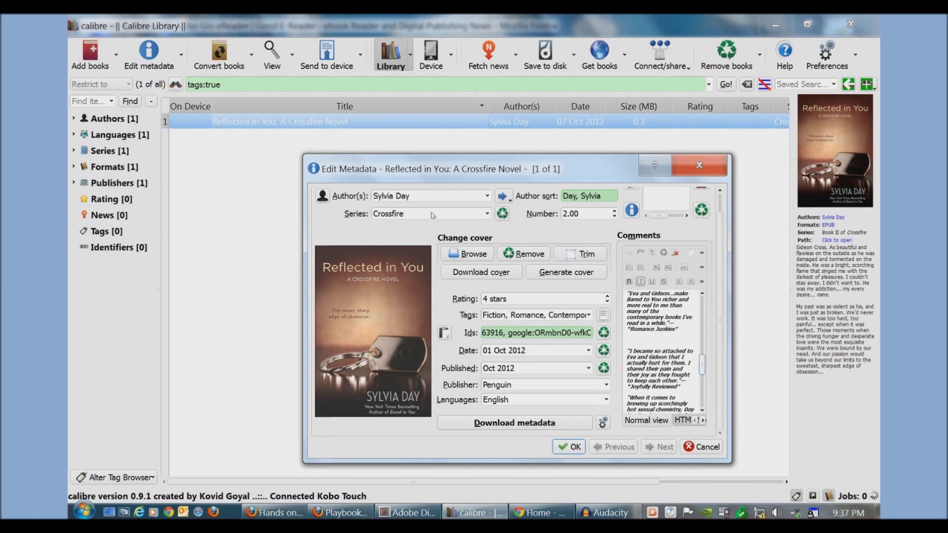
{"action": "mouse_move", "coordinate": [702, 307]}
{"action": "left_mouse_down"}
{"action": "mouse_move", "coordinate": [702, 317]}
{"action": "mouse_move", "coordinate": [702, 306]}
{"action": "left_mouse_up"}
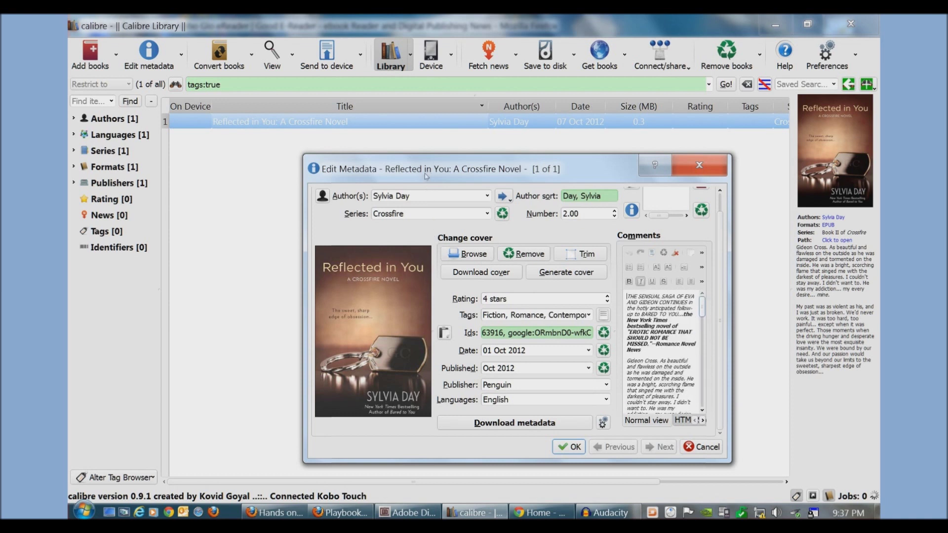
{"action": "left_click_drag", "start_coordinate": [720, 234], "coordinate": [720, 213]}
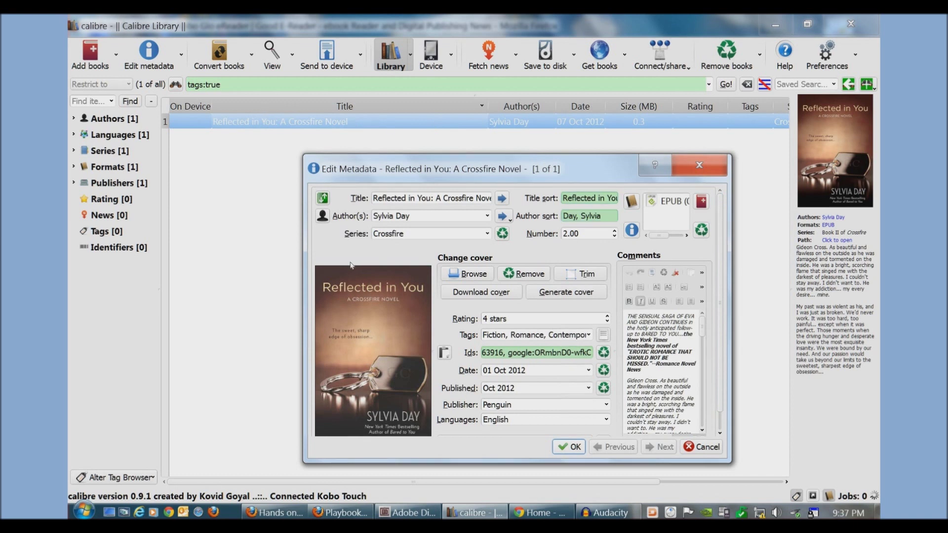
- Save the edited metadata, then use Send to device to put Reflected in You in main memory
{"action": "key", "text": "Return"}
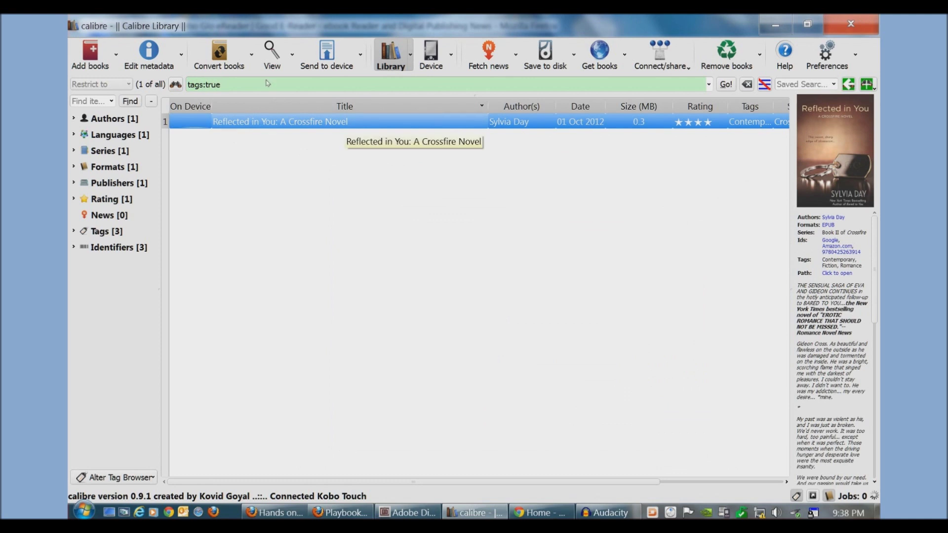
{"action": "key", "text": "Menu"}
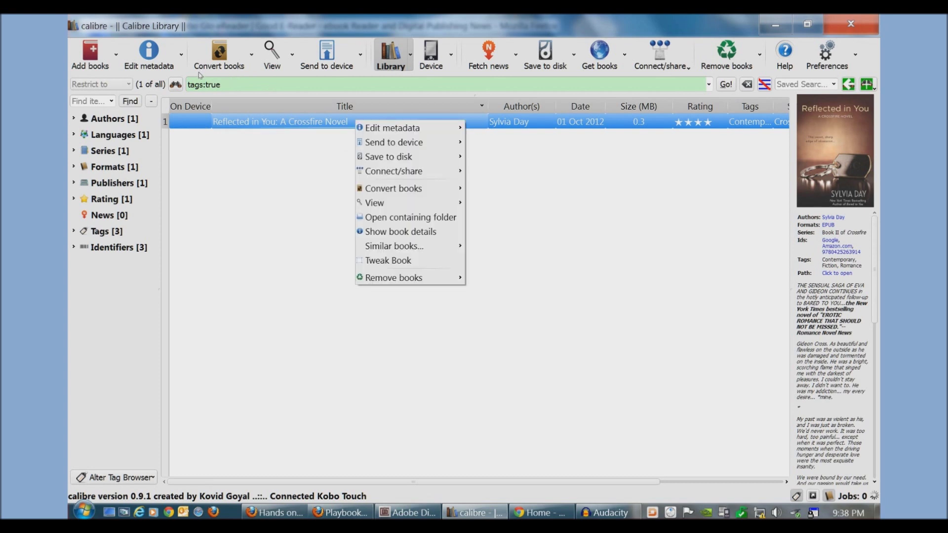
{"action": "key", "text": "Down"}
{"action": "key", "text": "Down"}
{"action": "key", "text": "Down"}
{"action": "key", "text": "Right"}
{"action": "key", "text": "Left"}
{"action": "key", "text": "Up"}
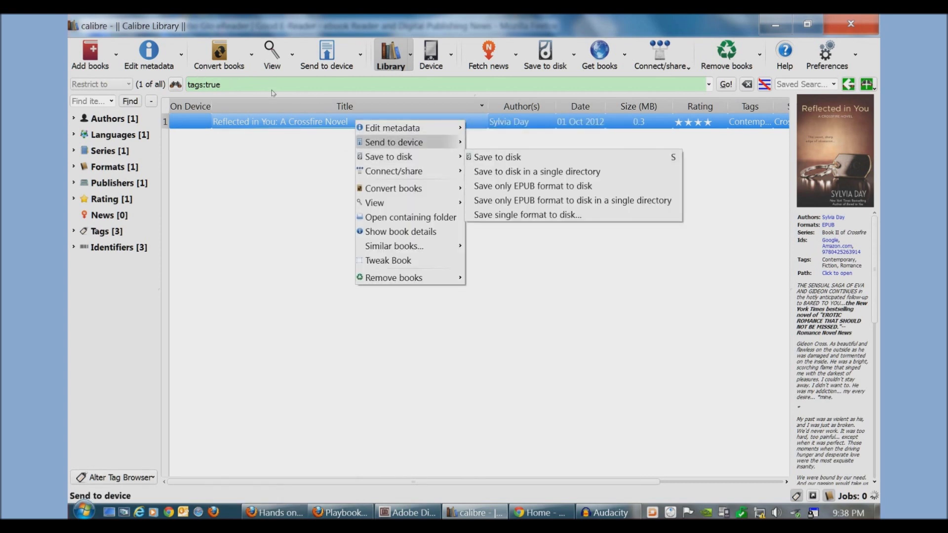
{"action": "key", "text": "Down"}
{"action": "key", "text": "Up"}
{"action": "key", "text": "Right"}
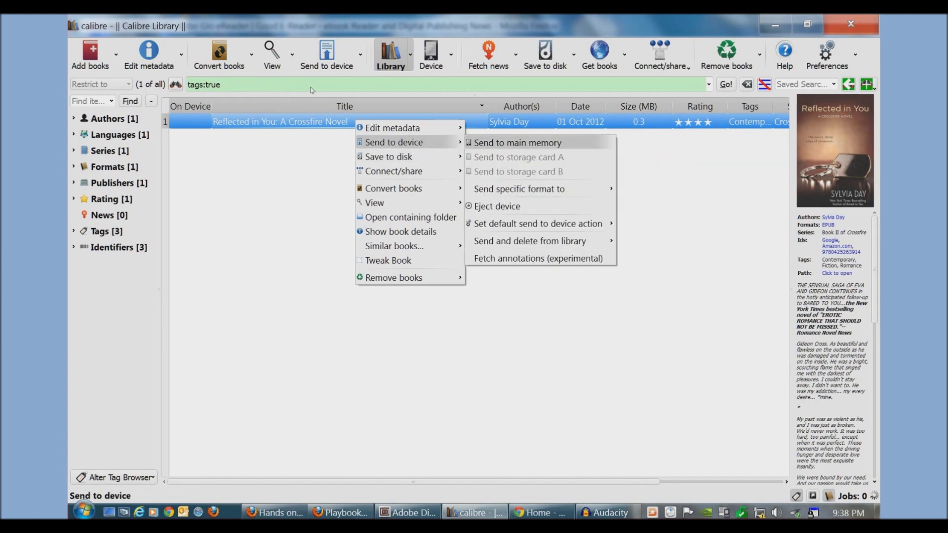
{"action": "key", "text": "Return"}
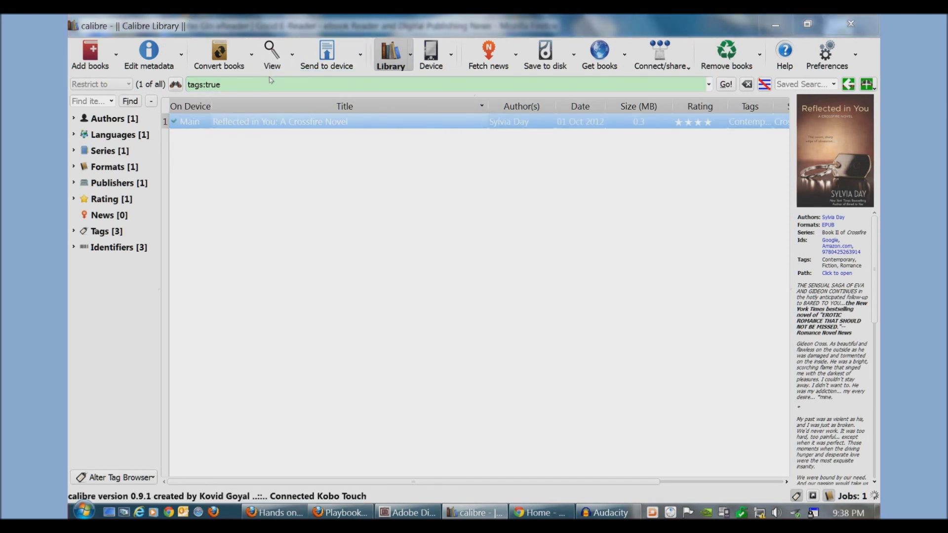
- Show the Kobo's main-memory book list, showing 0 books and 1.1 GB free
{"action": "left_click", "coordinate": [430, 53]}
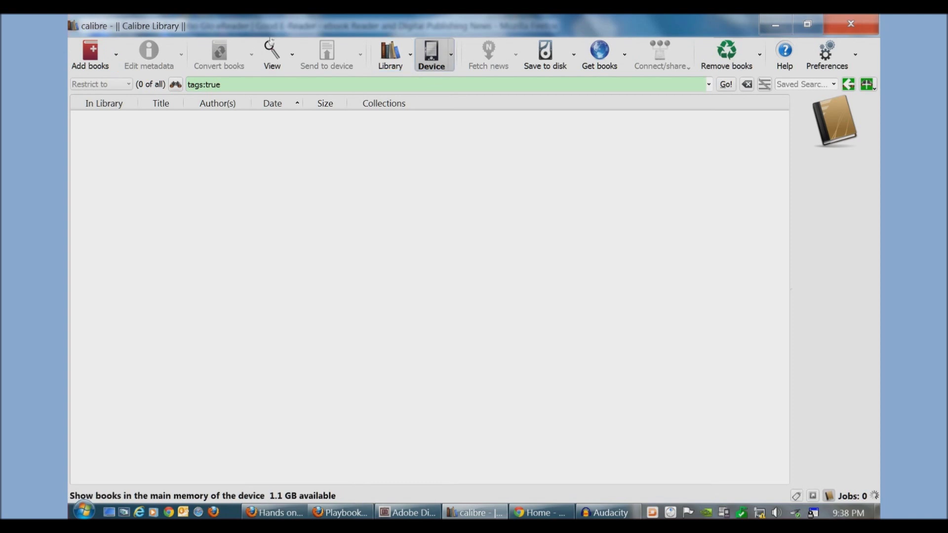
- Cancel the Add books picker, return to the library list, and switch to Adobe Digital Editions
{"action": "left_click", "coordinate": [90, 54]}
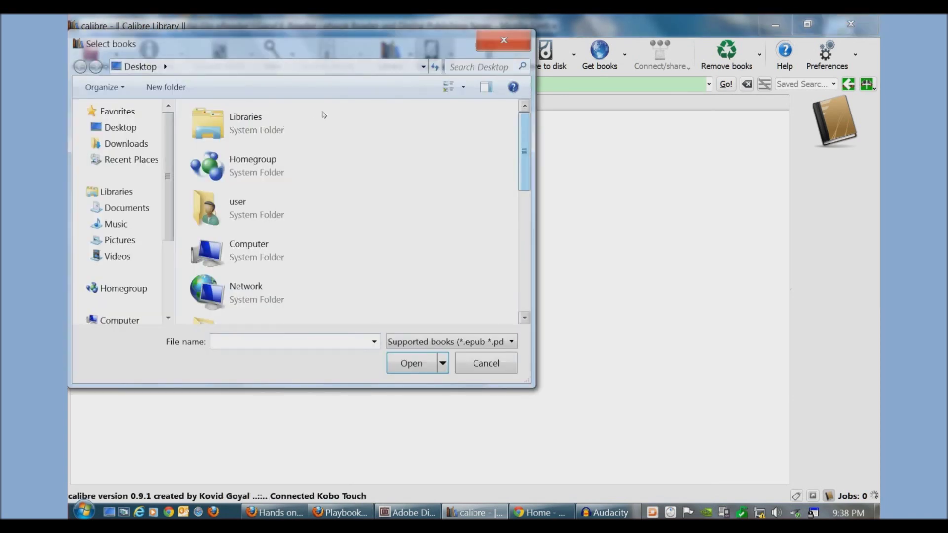
{"action": "scroll", "coordinate": [328, 116], "scroll_direction": "down", "scroll_amount": 2}
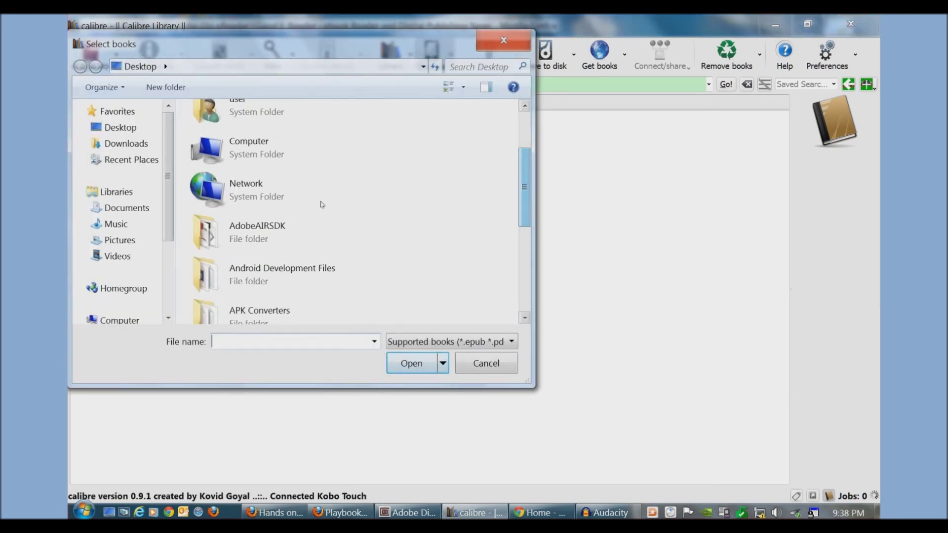
{"action": "key", "text": "Escape"}
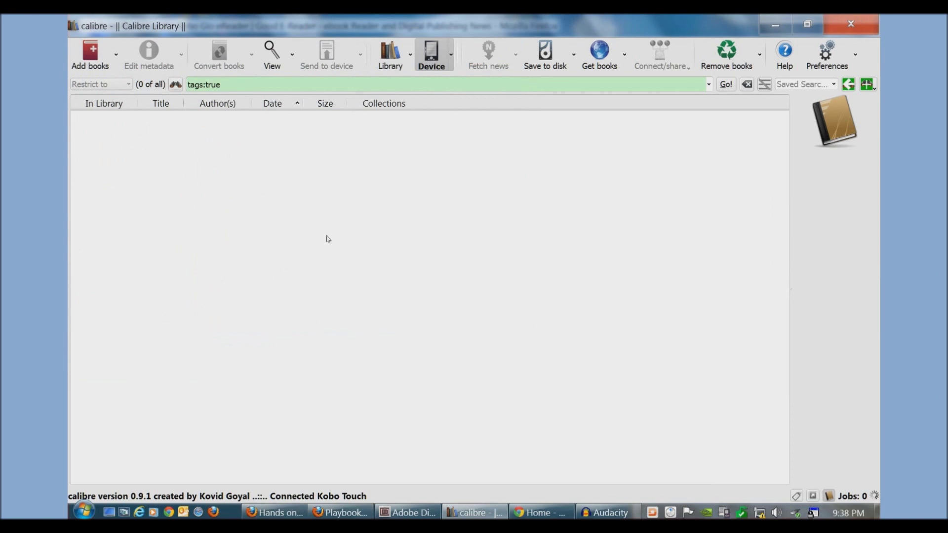
{"action": "left_click", "coordinate": [390, 54]}
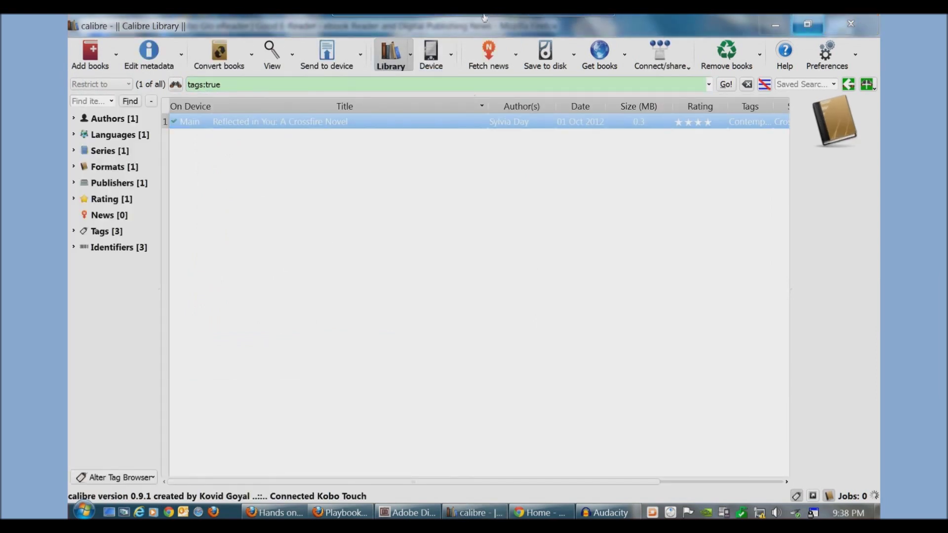
{"action": "left_click", "coordinate": [407, 512]}
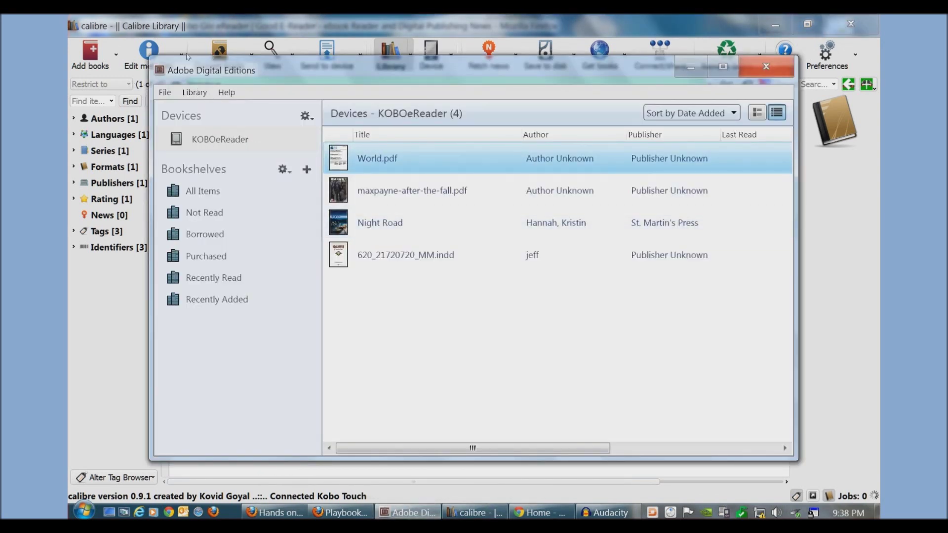
- Check About Digital Editions (version 2.0.67532), then select KOBOeReader and the All Items bookshelf
{"action": "left_click", "coordinate": [227, 92]}
{"action": "left_click", "coordinate": [281, 175]}
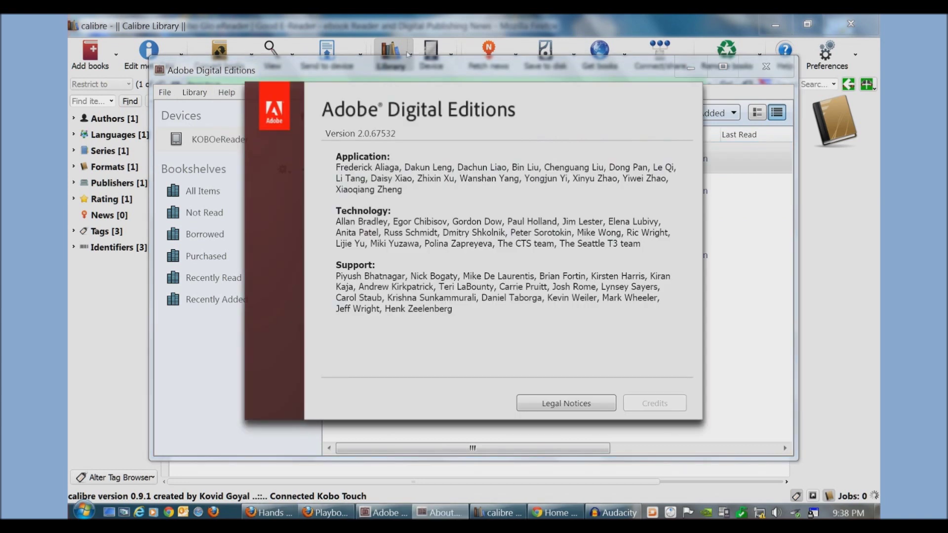
{"action": "left_click", "coordinate": [419, 121]}
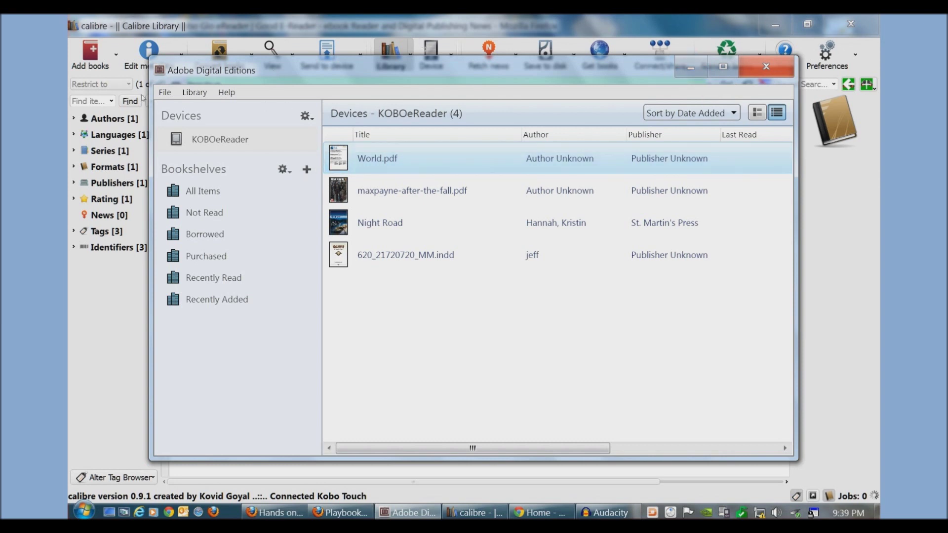
{"action": "left_click", "coordinate": [166, 92]}
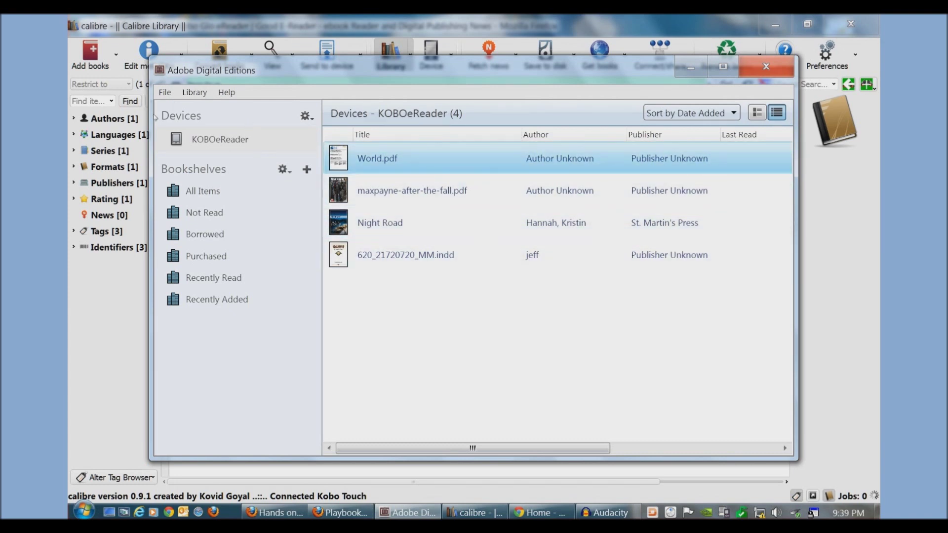
{"action": "left_click", "coordinate": [203, 191]}
- Try re-adding The Hydrogen Sonata epub, dismiss the duplicate alert, and drag the book onto KOBOeReader
{"action": "left_click", "coordinate": [195, 92]}
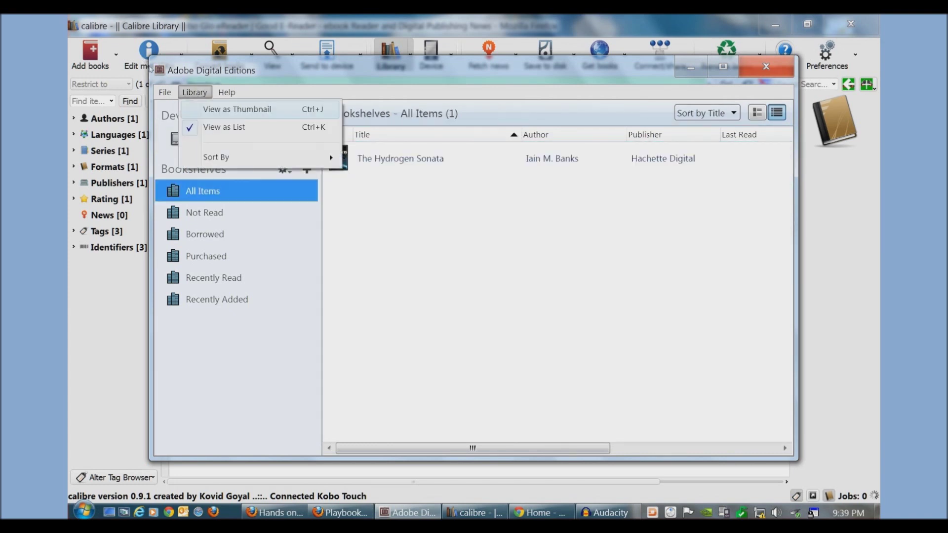
{"action": "mouse_move", "coordinate": [165, 93]}
{"action": "key", "text": "Return"}
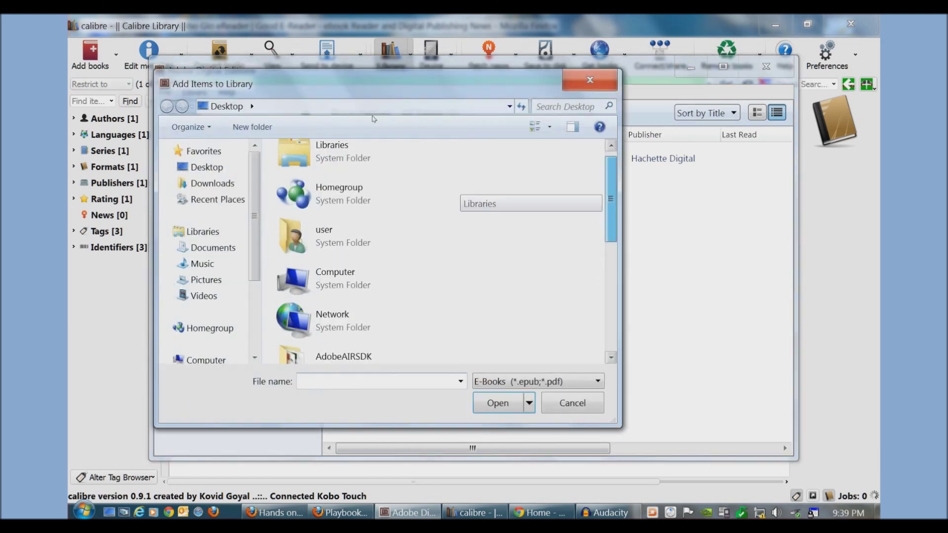
{"action": "scroll", "coordinate": [273, 186], "scroll_direction": "down", "scroll_amount": 5}
{"action": "double_click", "coordinate": [367, 298]}
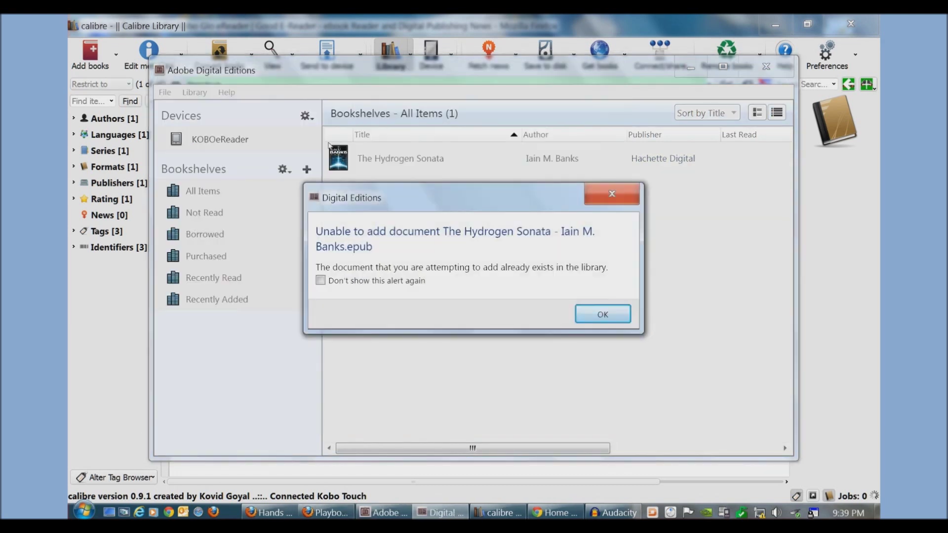
{"action": "key", "text": "Return"}
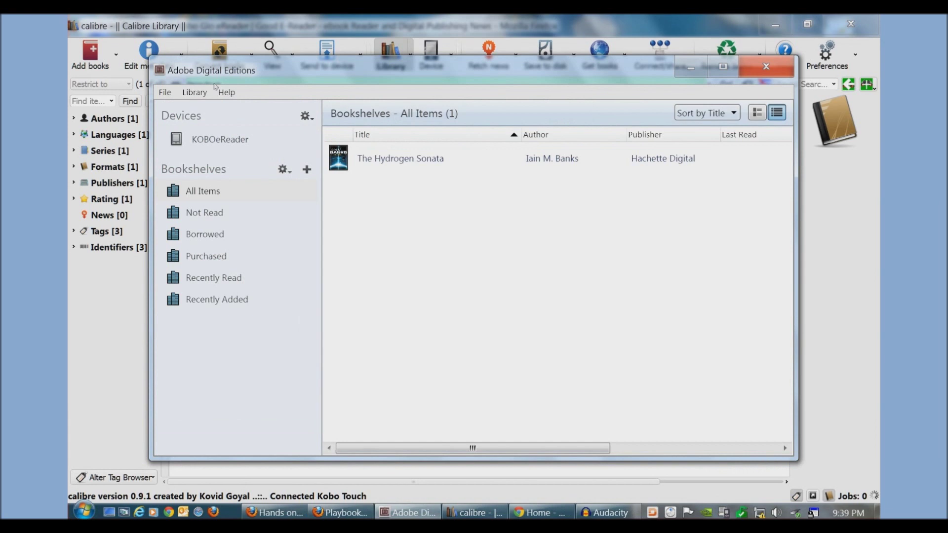
{"action": "key", "text": "Tab"}
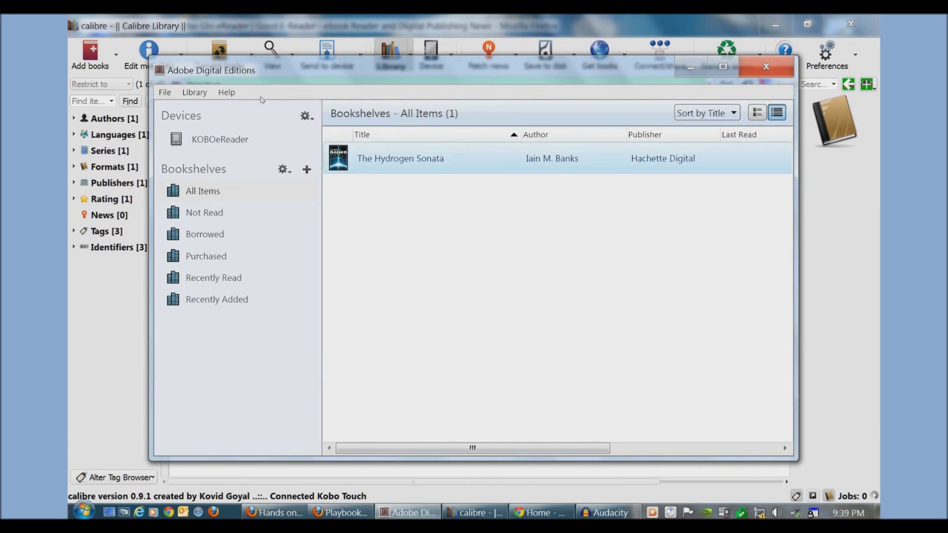
{"action": "left_click_drag", "start_coordinate": [400, 158], "coordinate": [228, 140]}
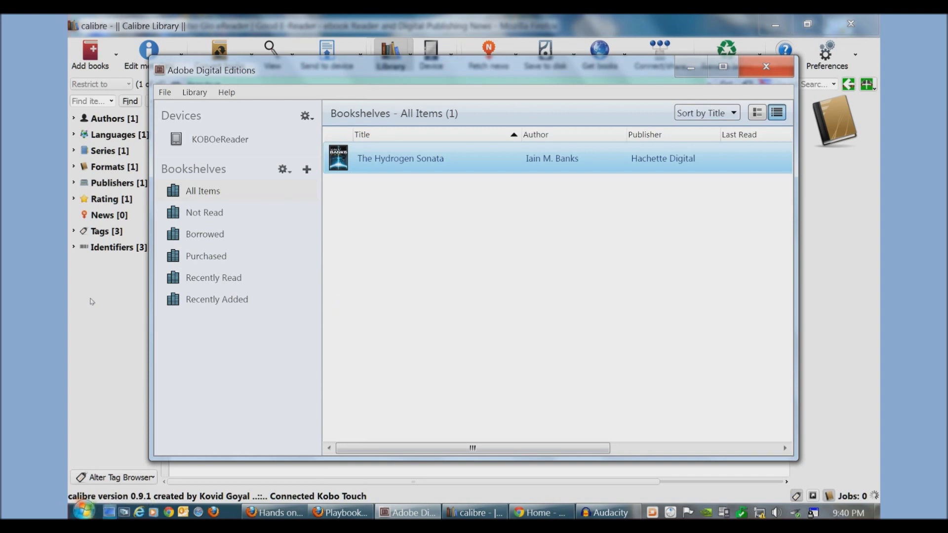
- Open the KOBOeReader (H:) drive in Windows Explorer and look over its files
{"action": "left_click", "coordinate": [84, 511]}
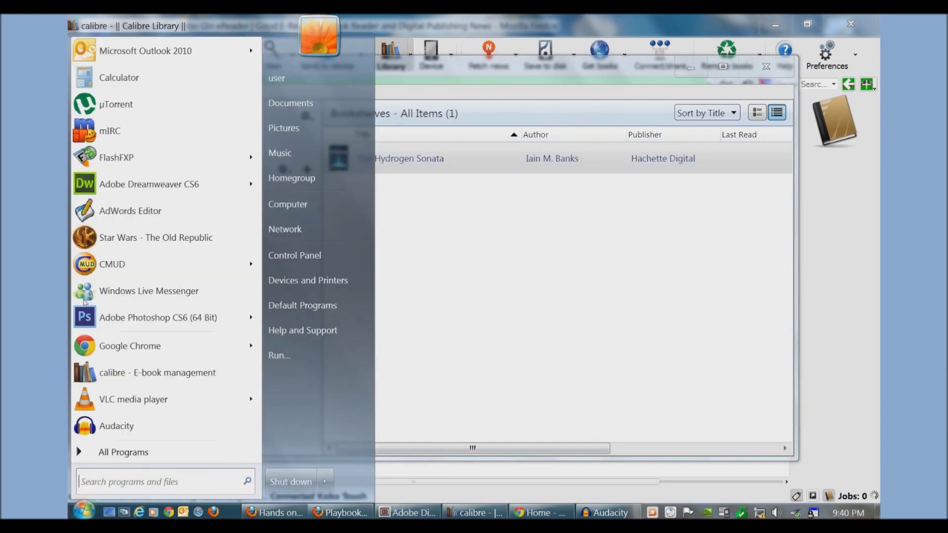
{"action": "left_click", "coordinate": [289, 204]}
{"action": "key", "text": "super+e"}
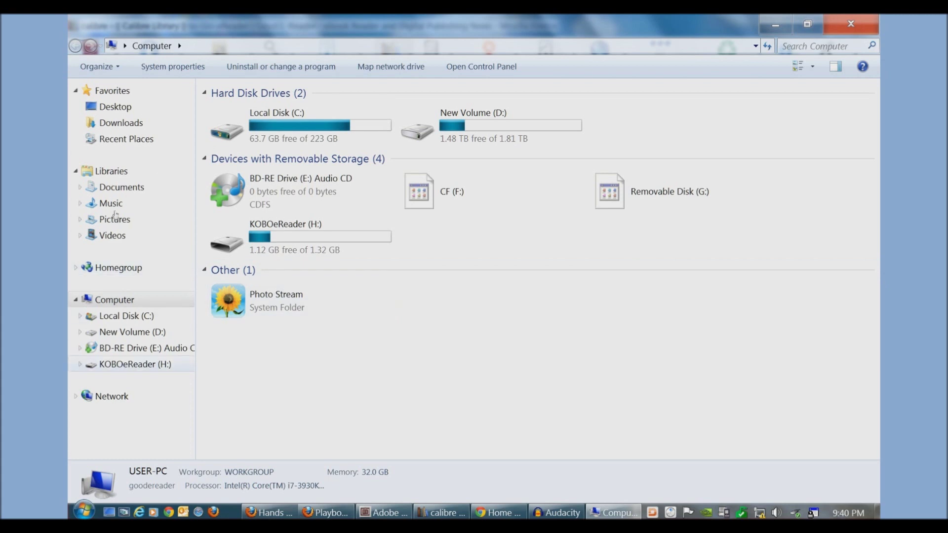
{"action": "double_click", "coordinate": [257, 232]}
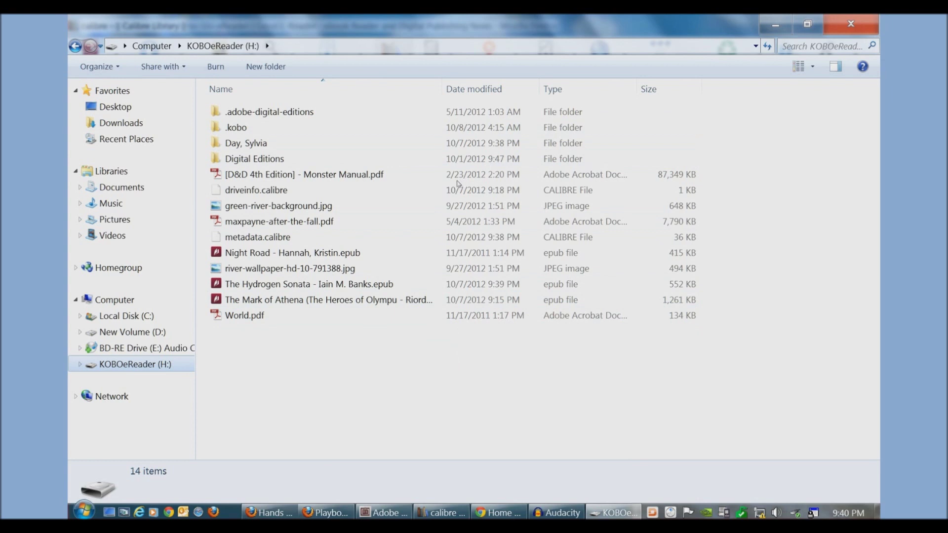
{"action": "left_click_drag", "start_coordinate": [749, 309], "coordinate": [307, 167]}
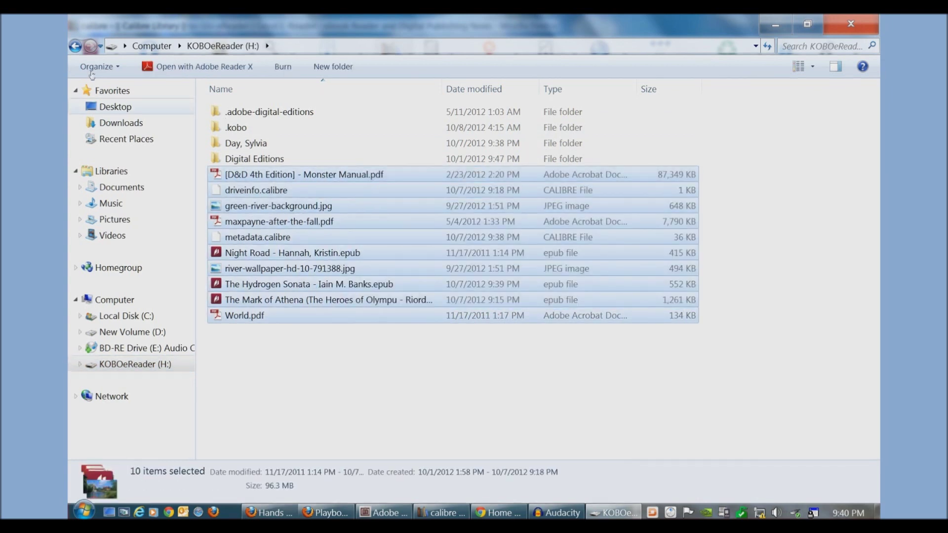
- Copy the Reflected in You epub from the Desktop and paste it onto the KOBOeReader drive
{"action": "left_click", "coordinate": [113, 107]}
{"action": "right_click", "coordinate": [347, 354]}
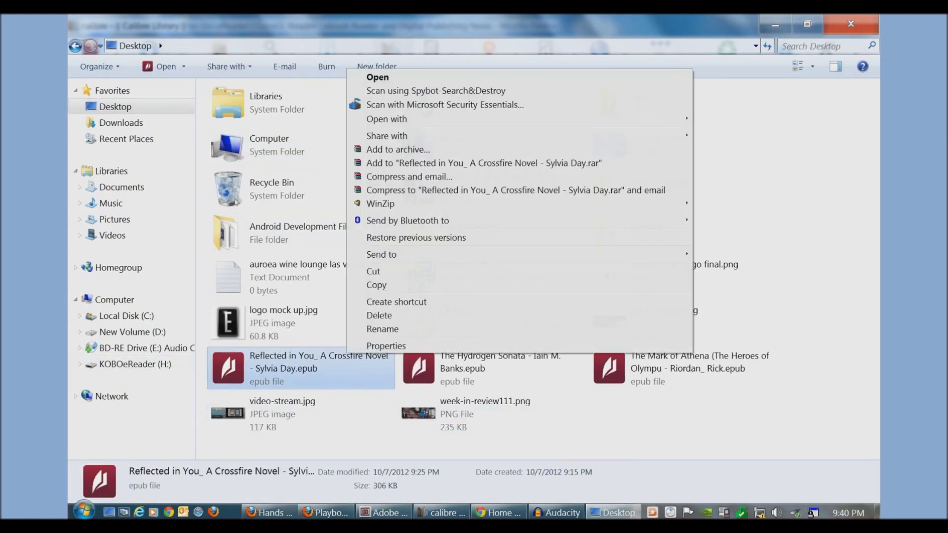
{"action": "left_click", "coordinate": [388, 286]}
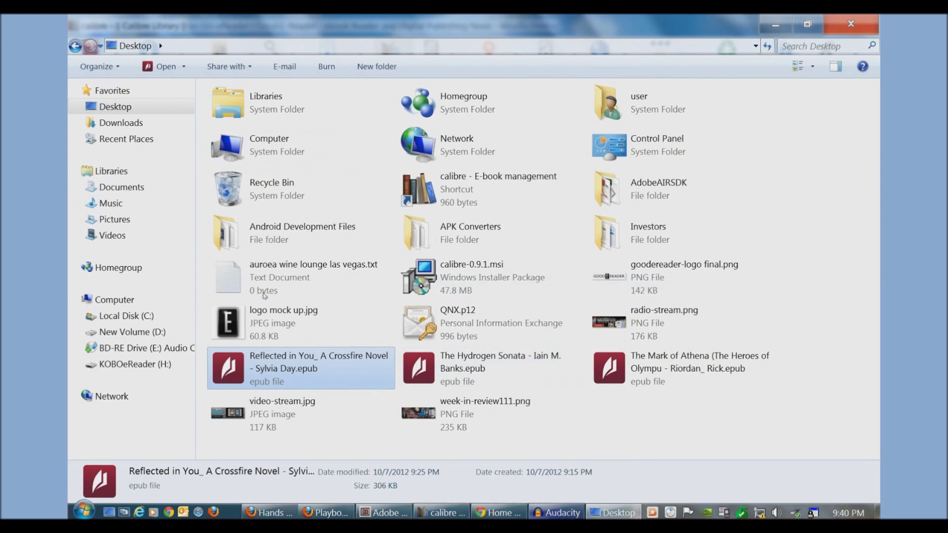
{"action": "left_click", "coordinate": [614, 513]}
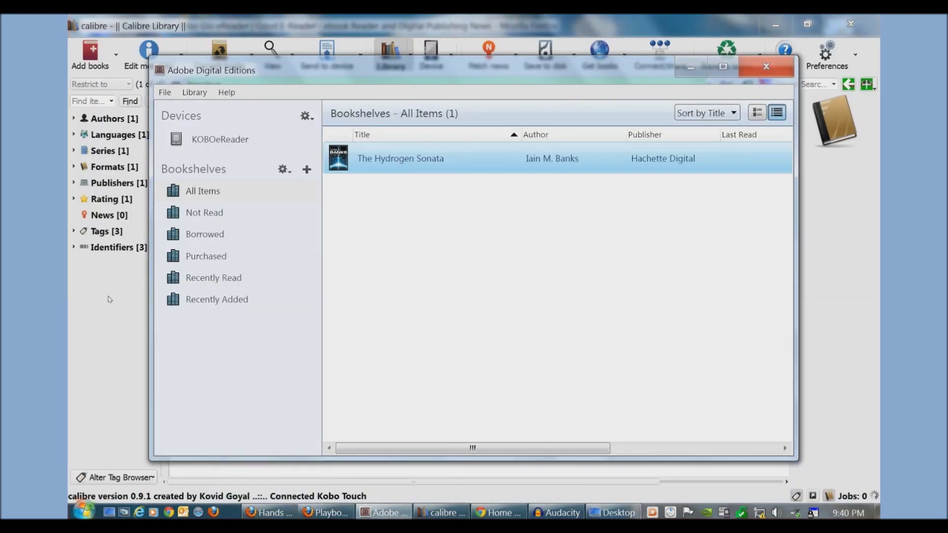
{"action": "left_click", "coordinate": [84, 511]}
{"action": "left_click", "coordinate": [613, 512]}
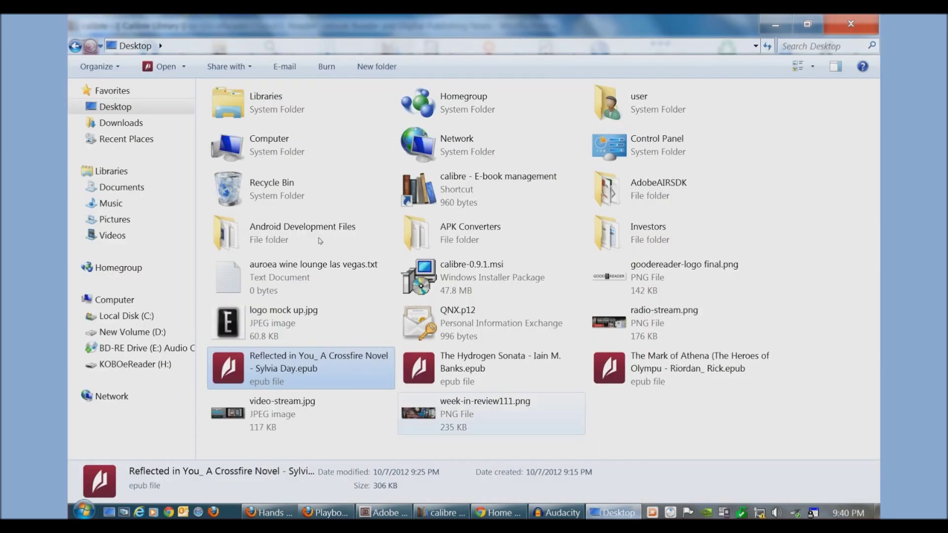
{"action": "left_click", "coordinate": [133, 364]}
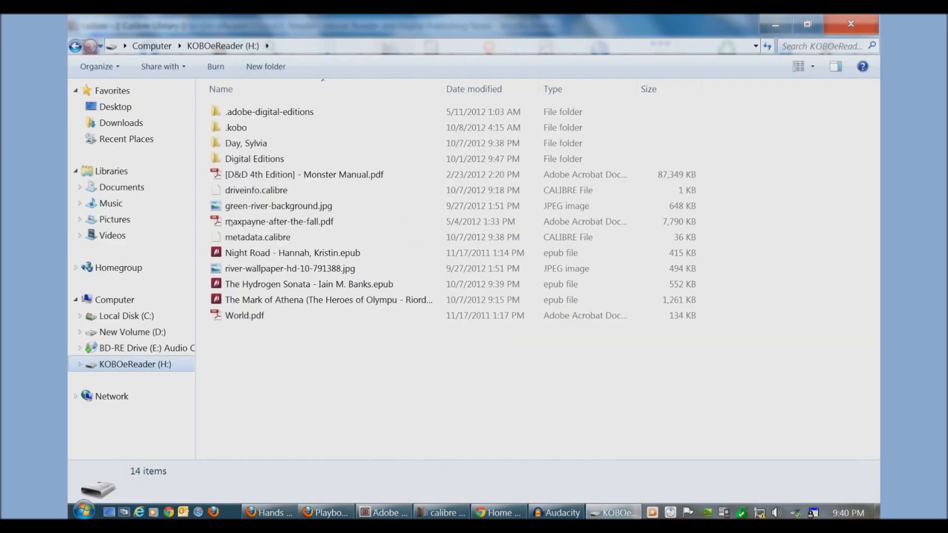
{"action": "right_click", "coordinate": [349, 196]}
{"action": "left_click", "coordinate": [375, 278]}
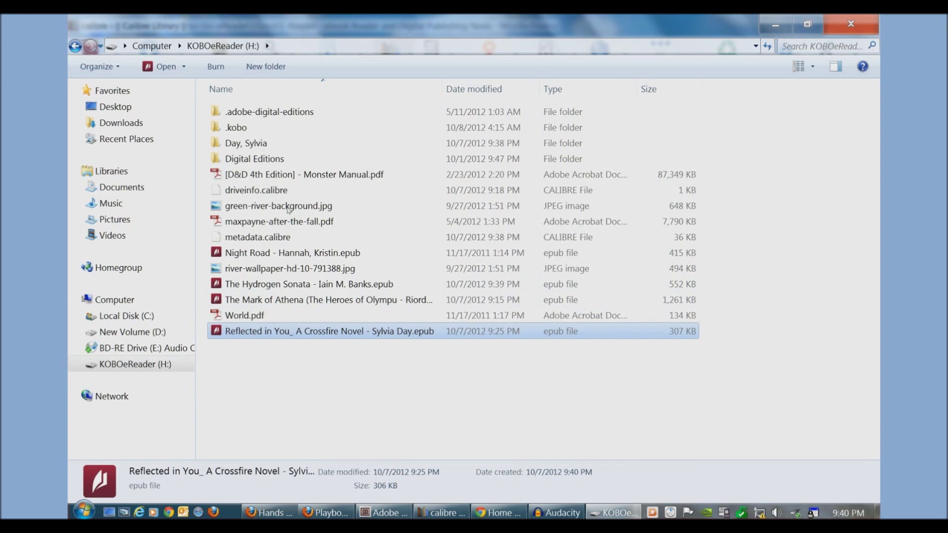
- Check the drive's files from Monster Manual to Reflected in You and browse the .kobo\Kobo folder
{"action": "left_click_drag", "start_coordinate": [415, 372], "coordinate": [243, 165]}
{"action": "left_click", "coordinate": [474, 395]}
{"action": "left_click_drag", "start_coordinate": [438, 384], "coordinate": [260, 176]}
{"action": "left_click", "coordinate": [306, 378]}
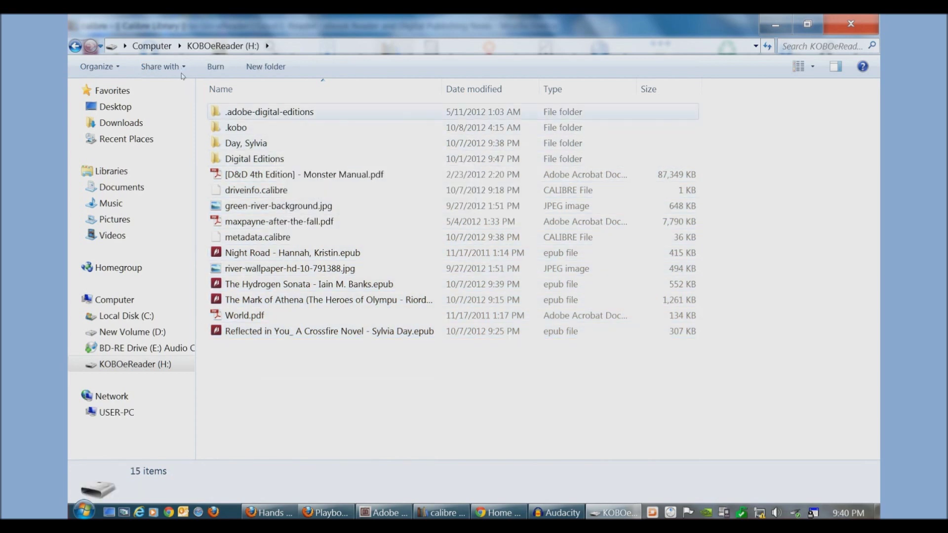
{"action": "double_click", "coordinate": [236, 127]}
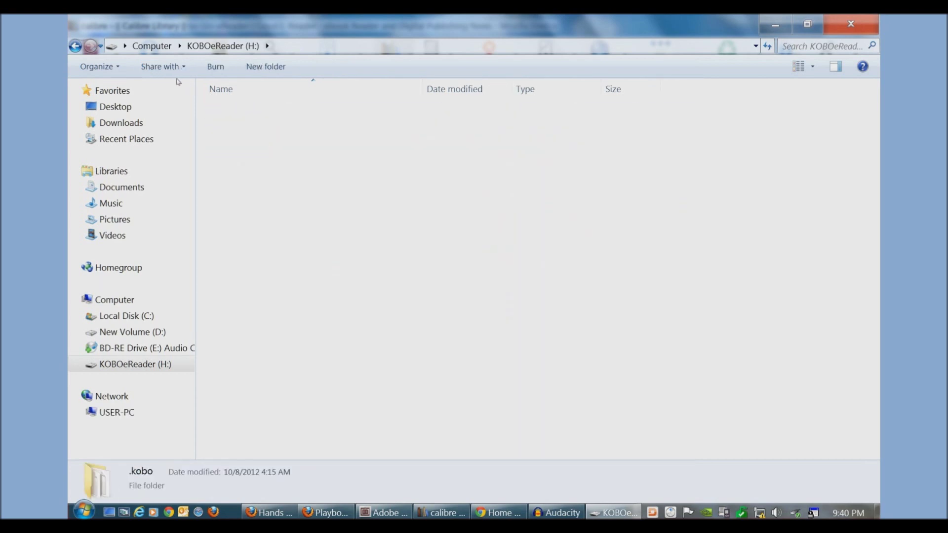
{"action": "double_click", "coordinate": [239, 157]}
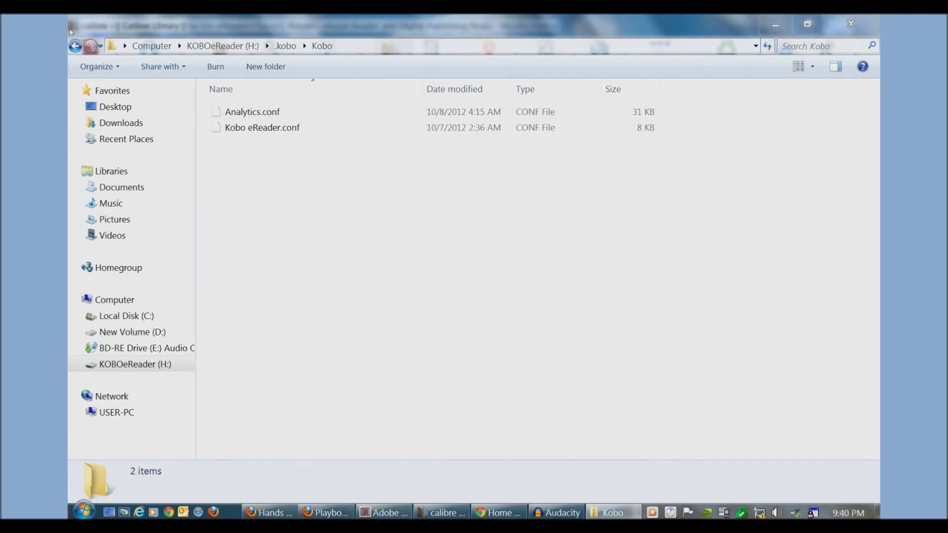
{"action": "left_click", "coordinate": [75, 46]}
{"action": "left_click", "coordinate": [75, 46]}
{"action": "left_click", "coordinate": [344, 210]}
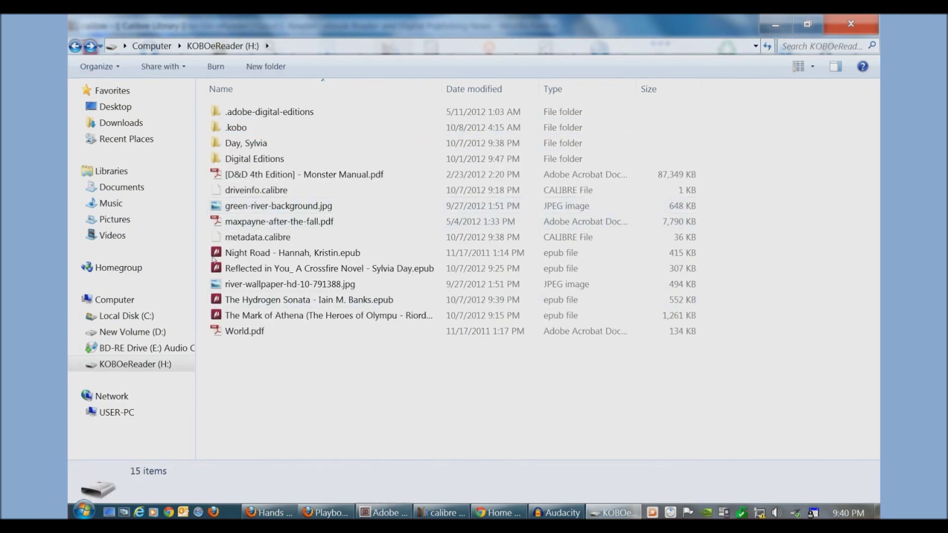
{"action": "right_click", "coordinate": [344, 230]}
{"action": "left_click", "coordinate": [212, 223]}
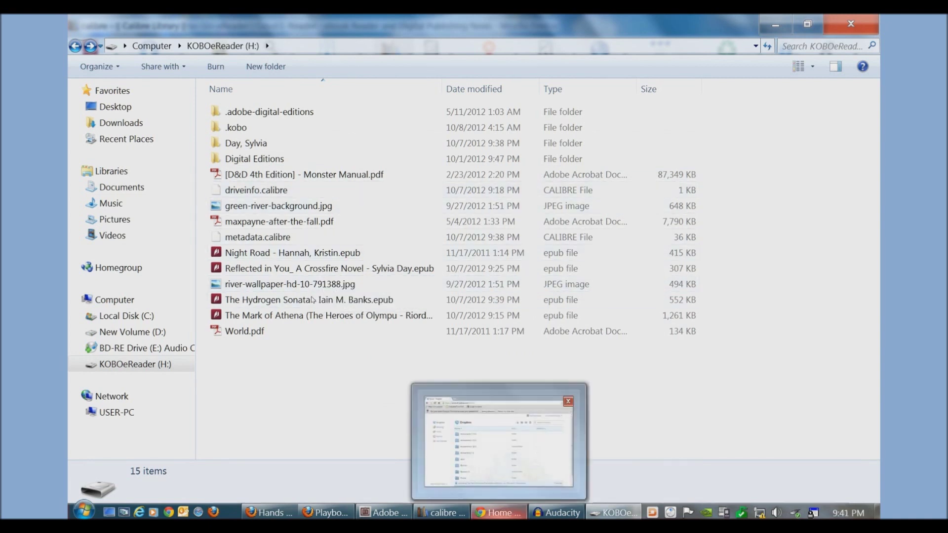
- Bring up the Dropbox home page in Chrome and scroll its file list to the uploaded Mark of Athena epub
{"action": "left_click", "coordinate": [497, 513]}
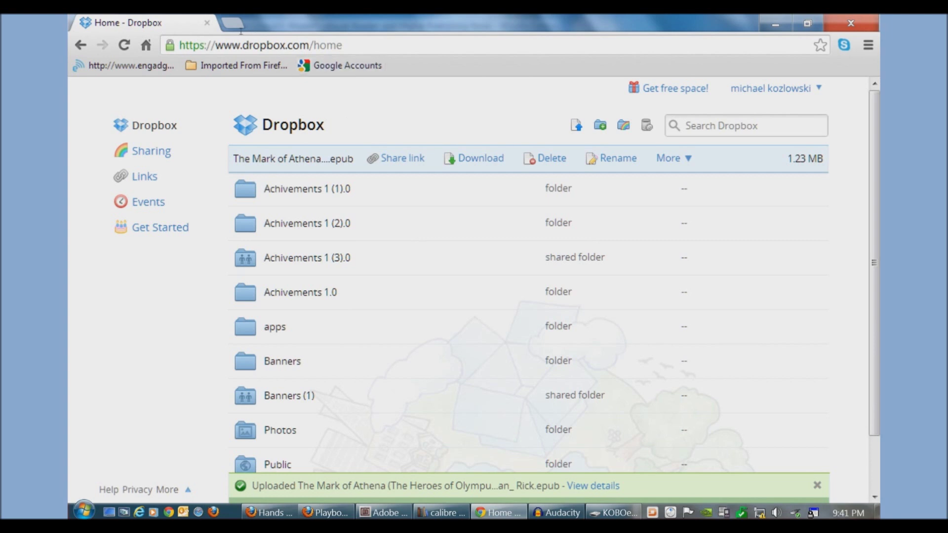
{"action": "left_click", "coordinate": [341, 45]}
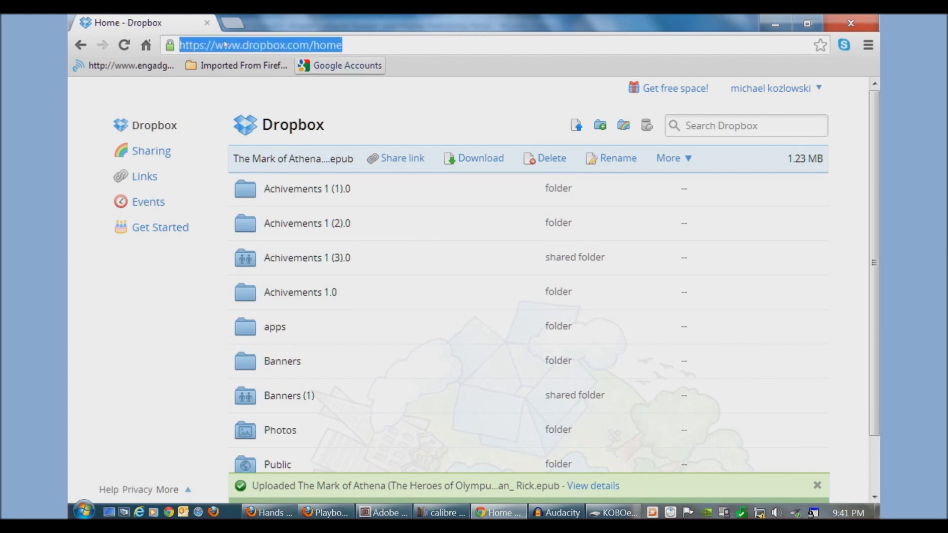
{"action": "left_click_drag", "start_coordinate": [345, 46], "coordinate": [118, 31]}
{"action": "left_click_drag", "start_coordinate": [345, 45], "coordinate": [231, 33]}
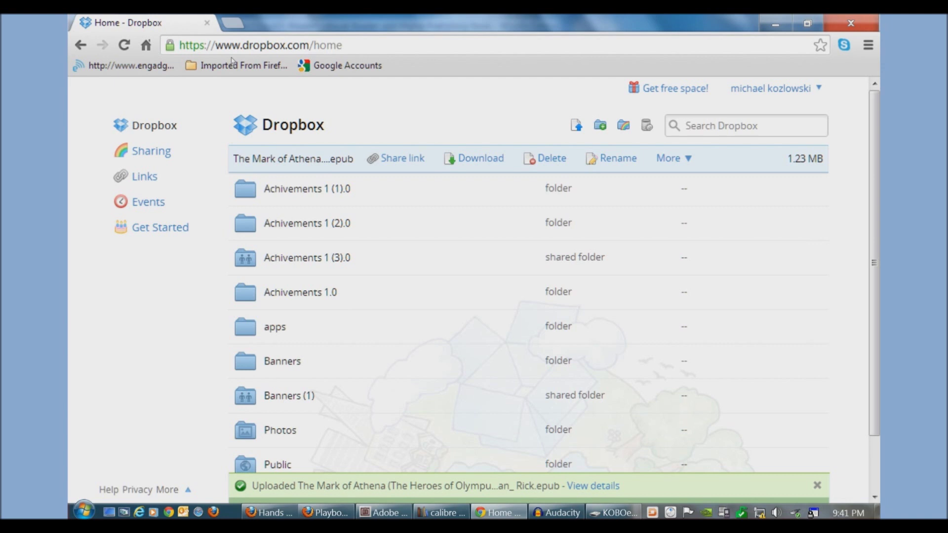
{"action": "scroll", "coordinate": [271, 236], "scroll_direction": "down", "scroll_amount": 2}
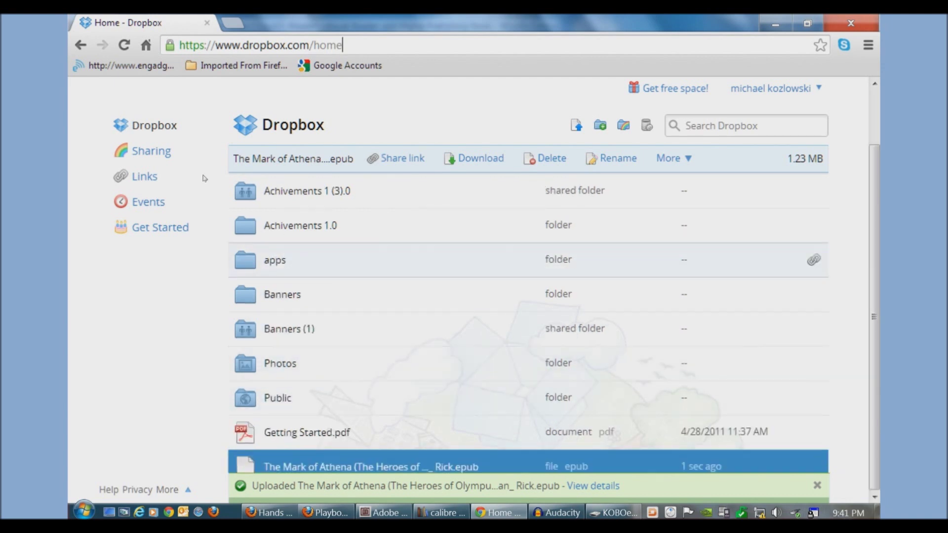
{"action": "scroll", "coordinate": [260, 220], "scroll_direction": "up", "scroll_amount": 2}
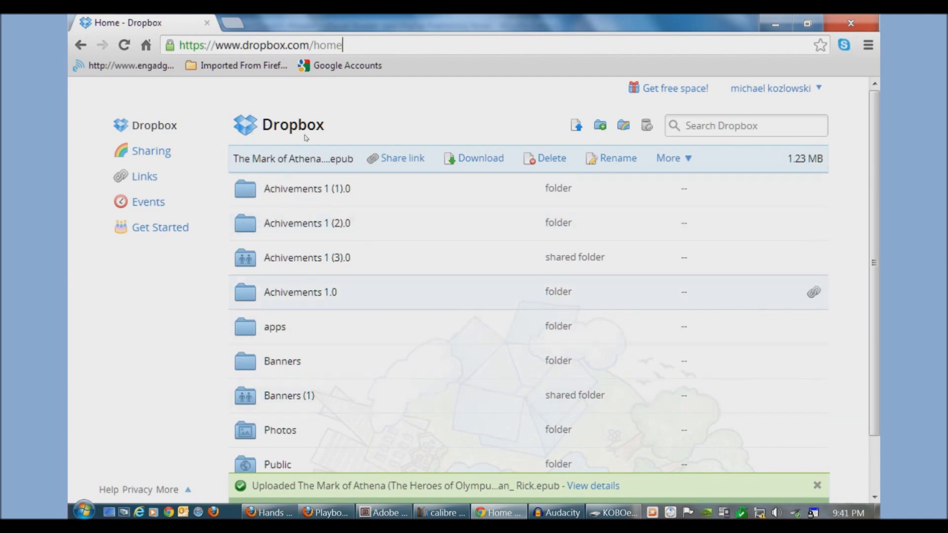
{"action": "scroll", "coordinate": [288, 224], "scroll_direction": "down", "scroll_amount": 2}
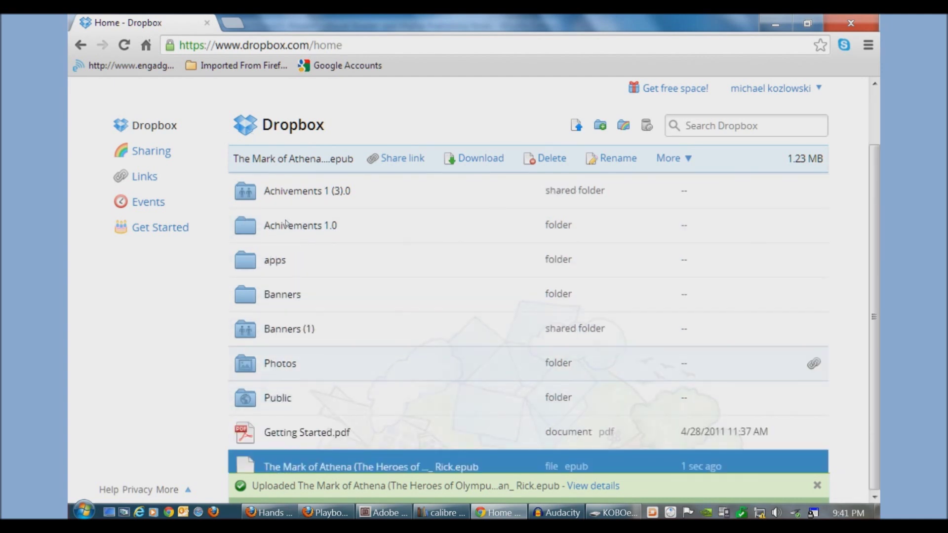
{"action": "scroll", "coordinate": [277, 188], "scroll_direction": "up", "scroll_amount": 2}
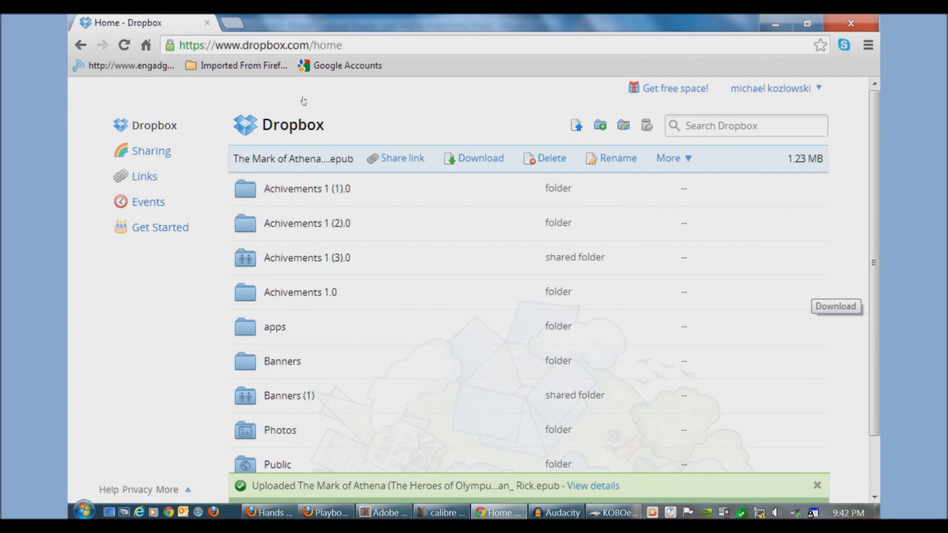
{"action": "scroll", "coordinate": [212, 229], "scroll_direction": "down", "scroll_amount": 2}
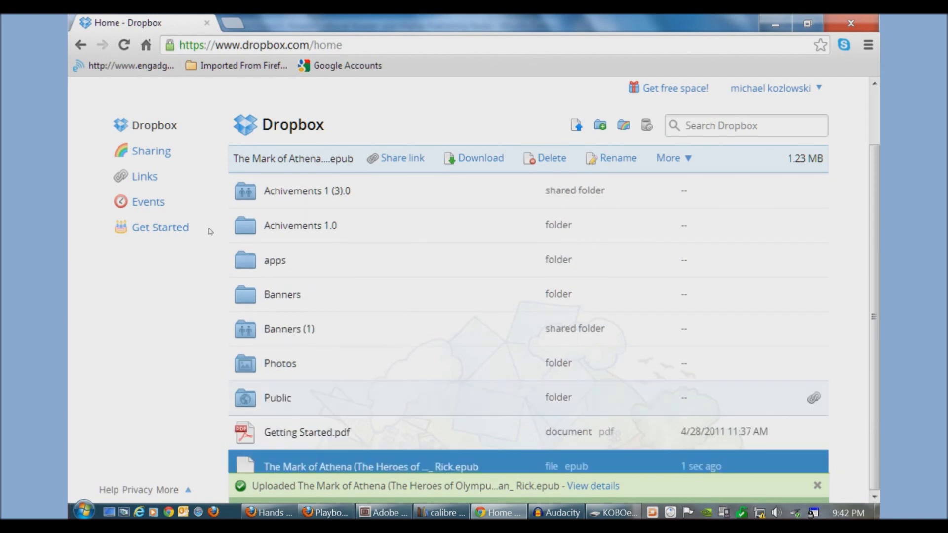
- Preview Getting Started.pdf, then close it to return to the Dropbox file list
{"action": "left_click", "coordinate": [201, 249]}
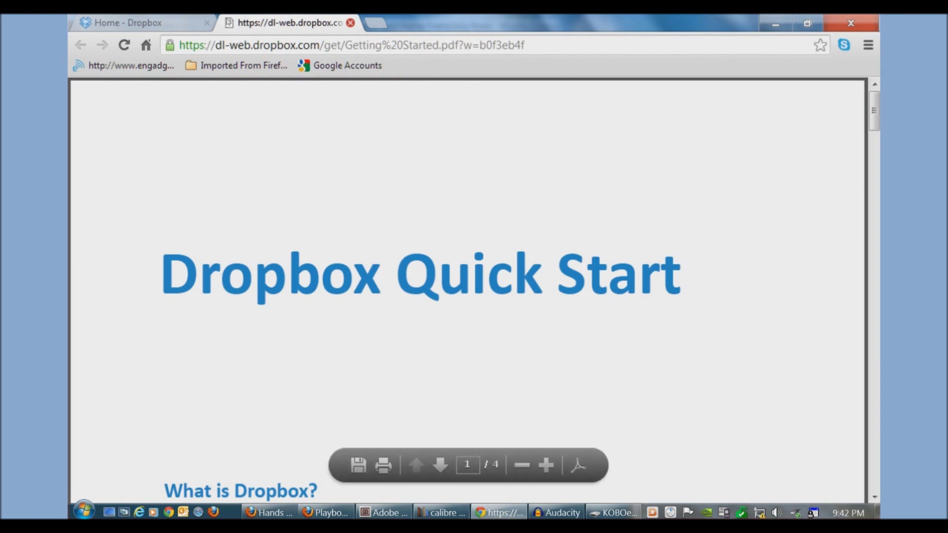
{"action": "left_click", "coordinate": [350, 22]}
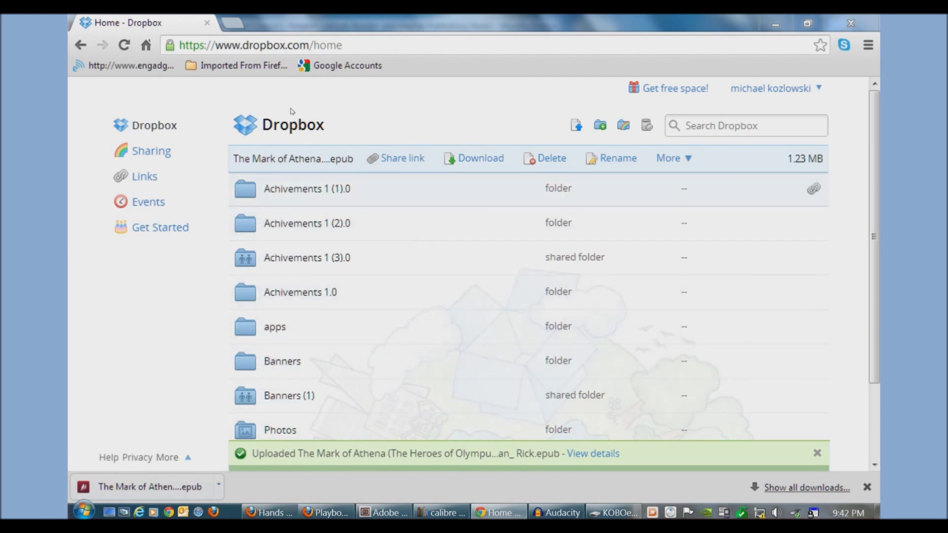
- Upload The Hydrogen Sonata epub from the Desktop to Dropbox
{"action": "left_click", "coordinate": [576, 125]}
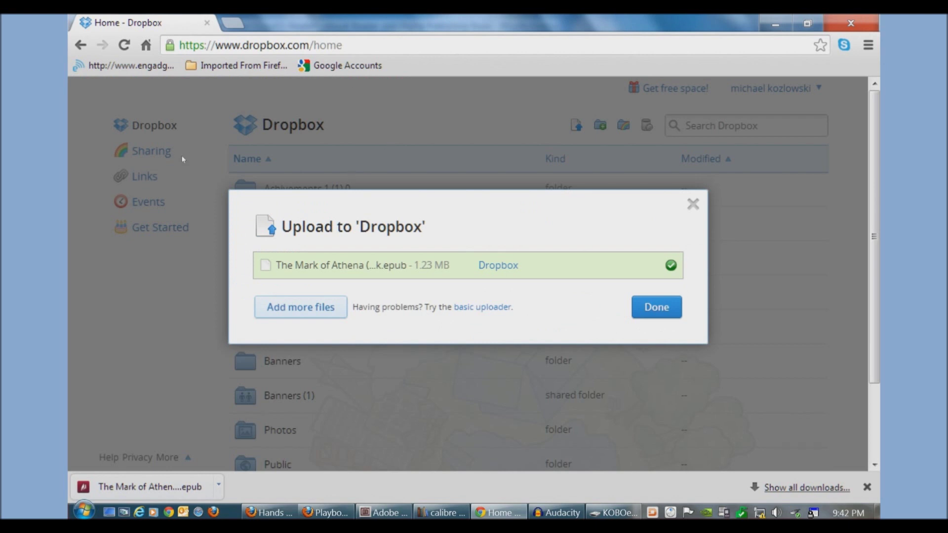
{"action": "left_click", "coordinate": [300, 307]}
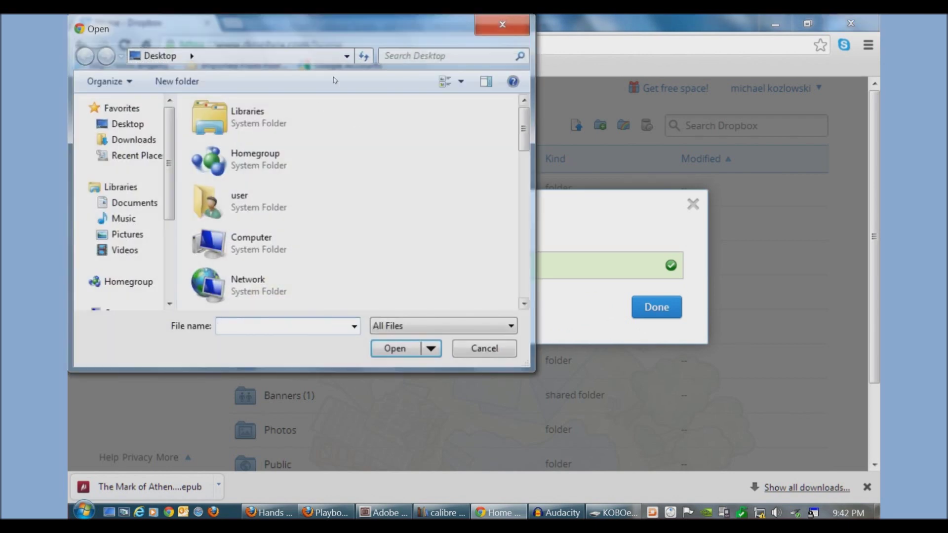
{"action": "scroll", "coordinate": [333, 185], "scroll_direction": "down", "scroll_amount": 10}
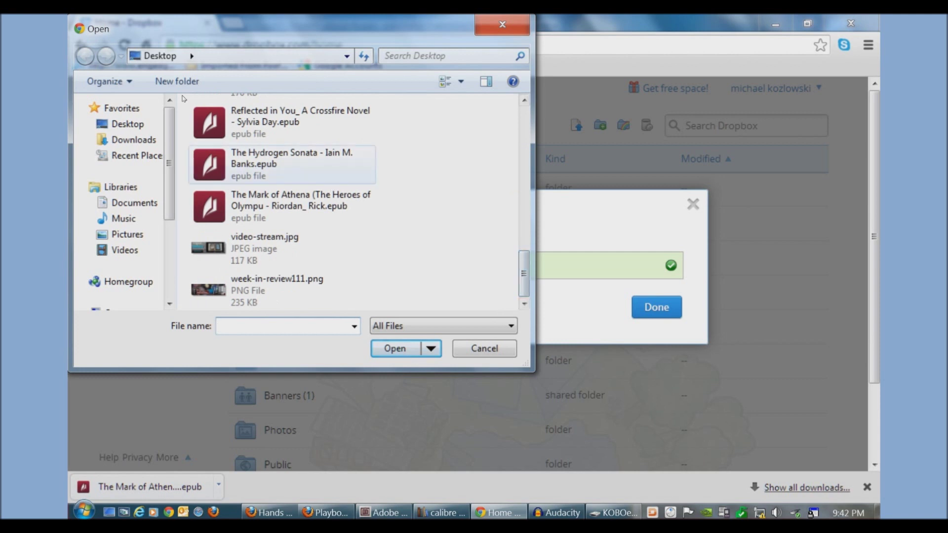
{"action": "double_click", "coordinate": [277, 163]}
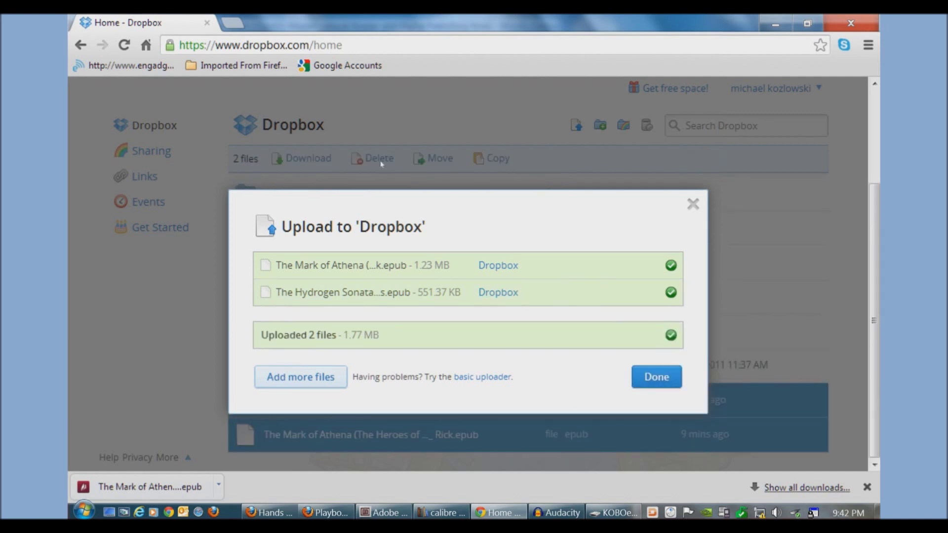
{"action": "left_click", "coordinate": [657, 376]}
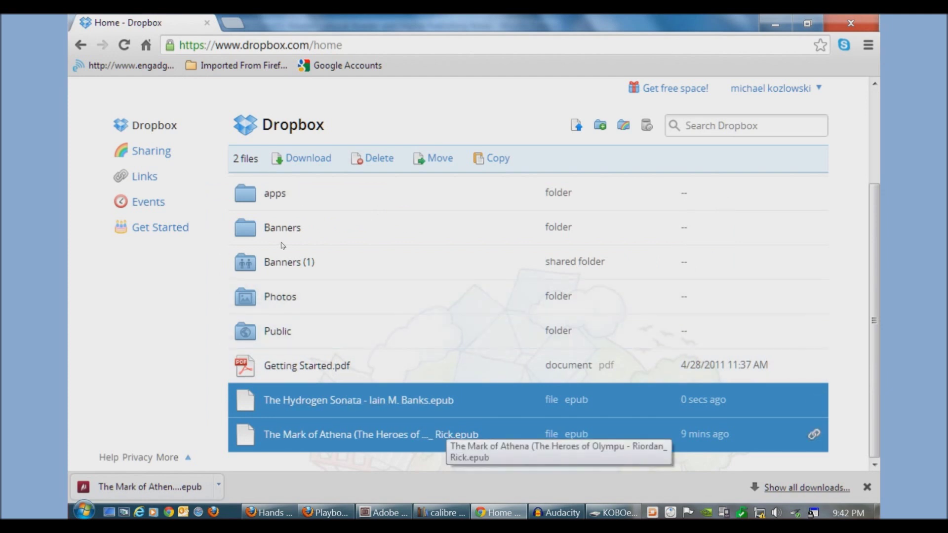
- Switch to the Good E-Reader Kobo Glo review in Firefox
{"action": "left_click", "coordinate": [269, 513]}
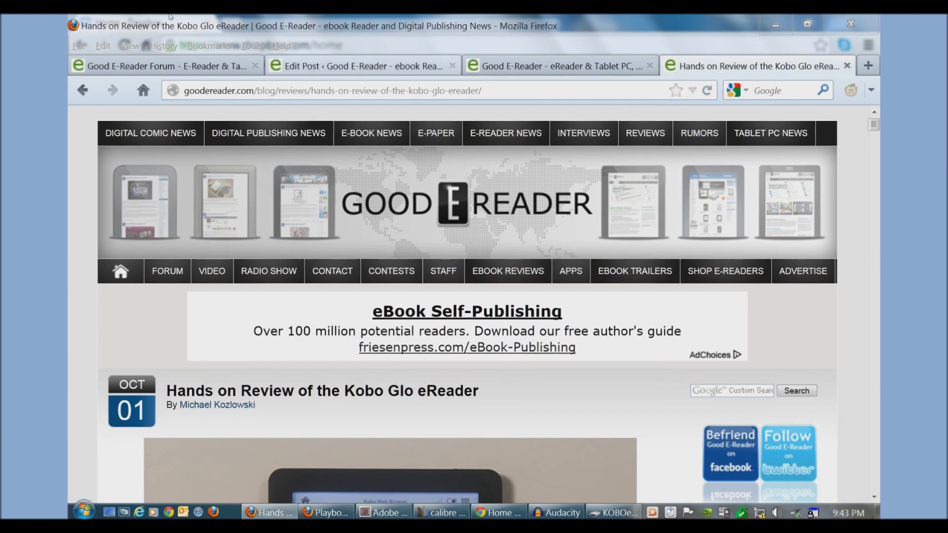
{"action": "left_click", "coordinate": [254, 91]}
{"action": "key", "text": "ctrl+shift+Left"}
{"action": "key", "text": "ctrl+shift+Left"}
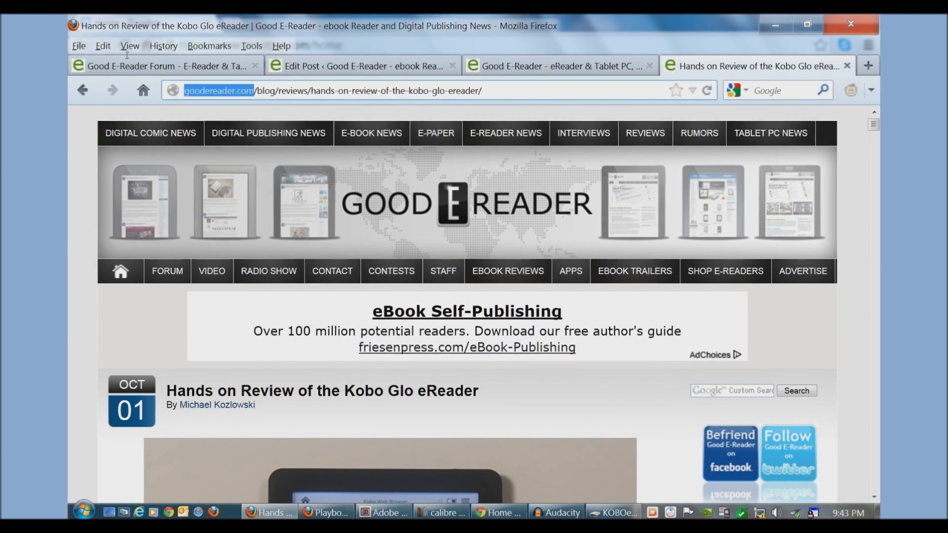